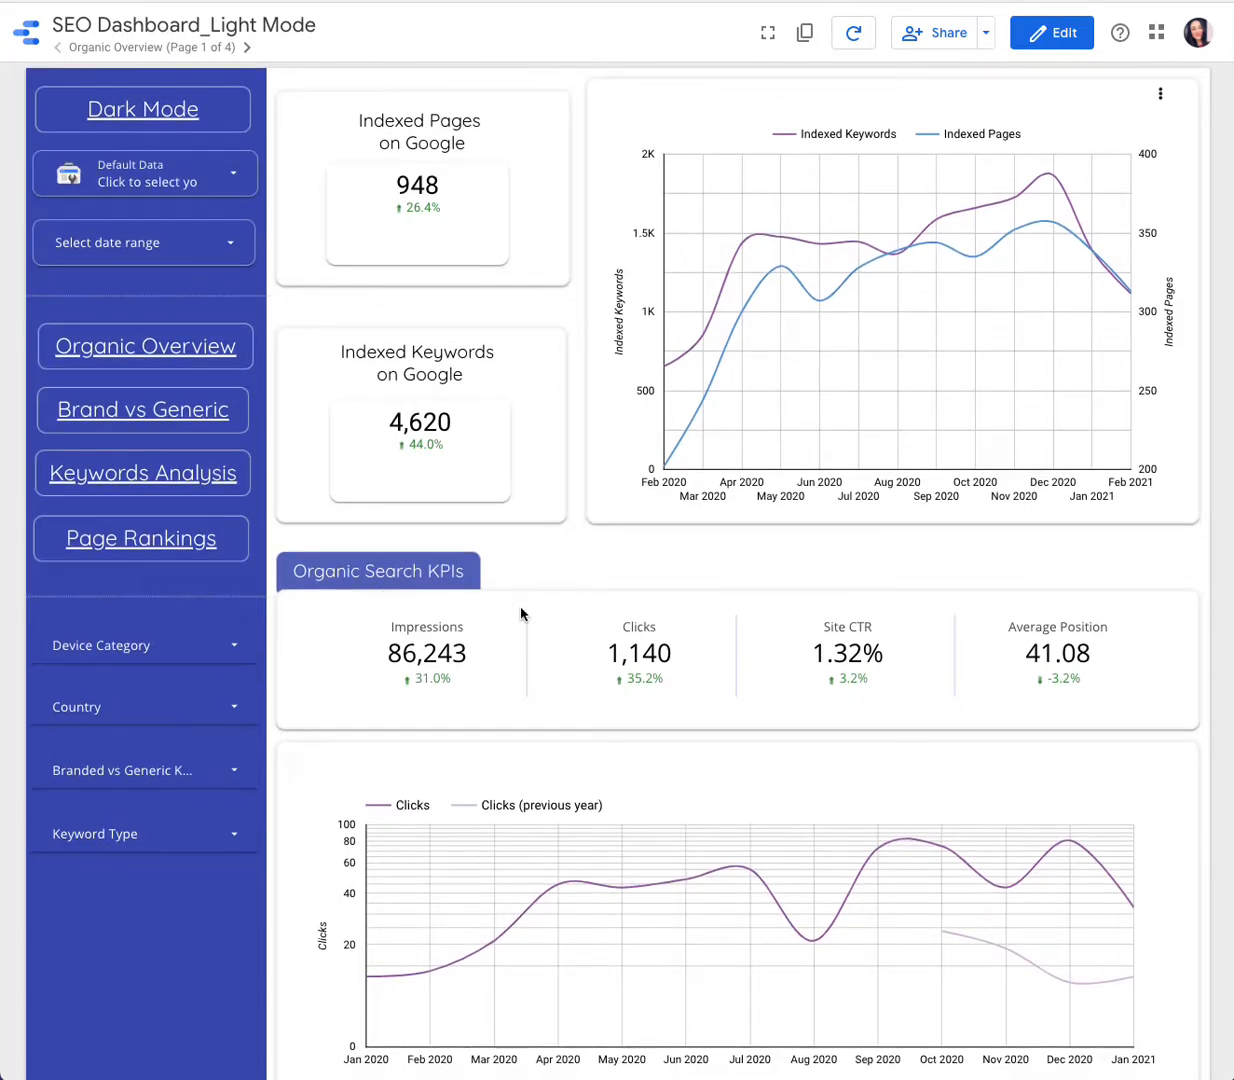
Examine the Organic Search KPIs scorecards and weekly table in the finished SEO dashboard.
{"action": "scroll", "coordinate": [512, 633], "scroll_direction": "down", "scroll_amount": 5}
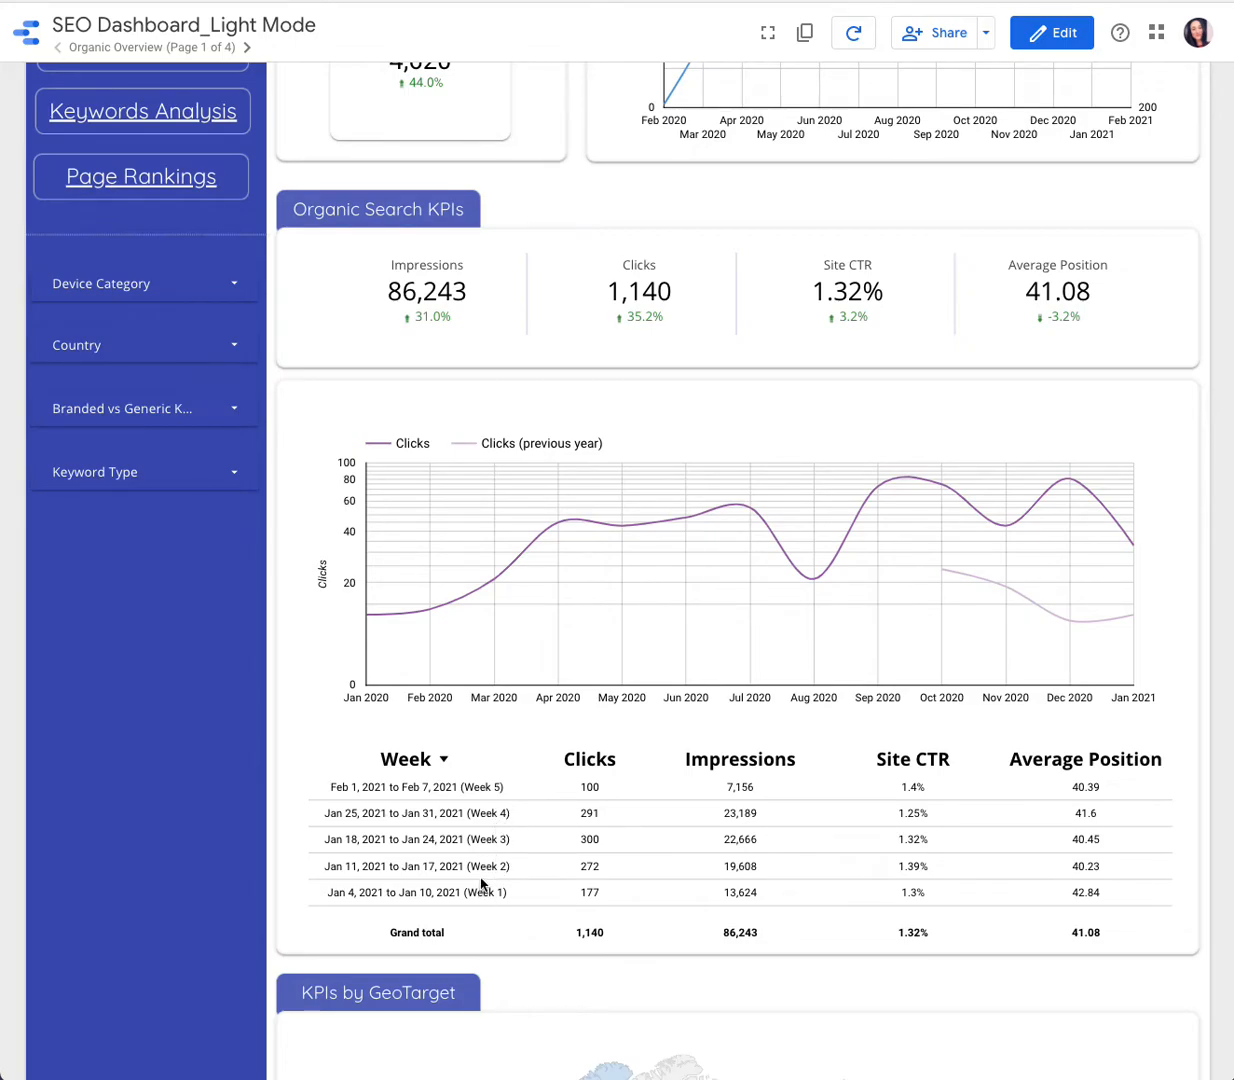
{"action": "scroll", "coordinate": [480, 883], "scroll_direction": "up", "scroll_amount": 1}
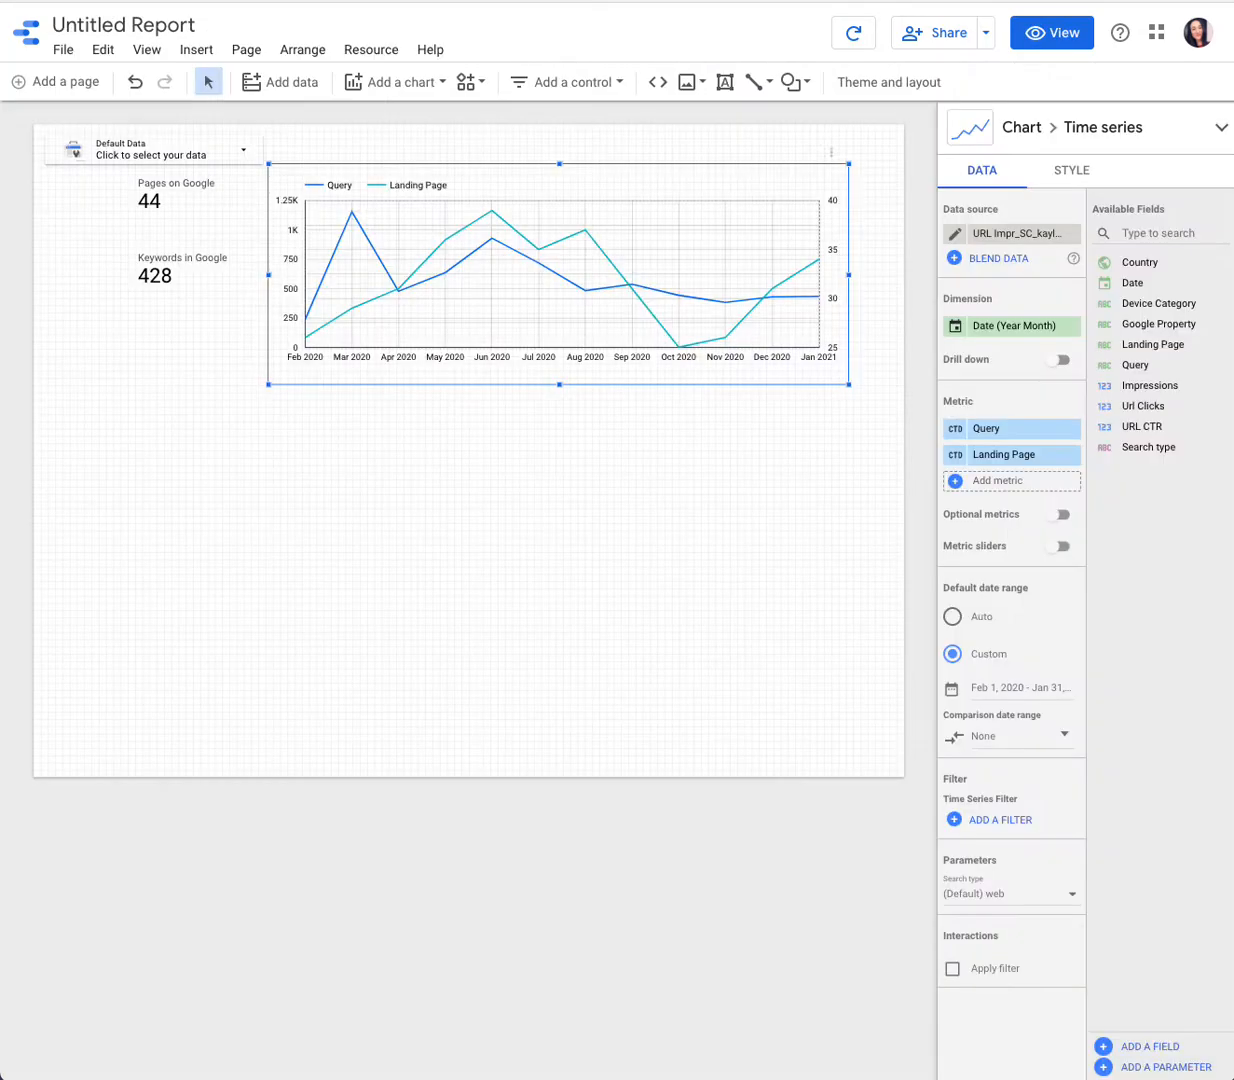
Open the list of data sources already added to the untitled report.
{"action": "left_click", "coordinate": [133, 196]}
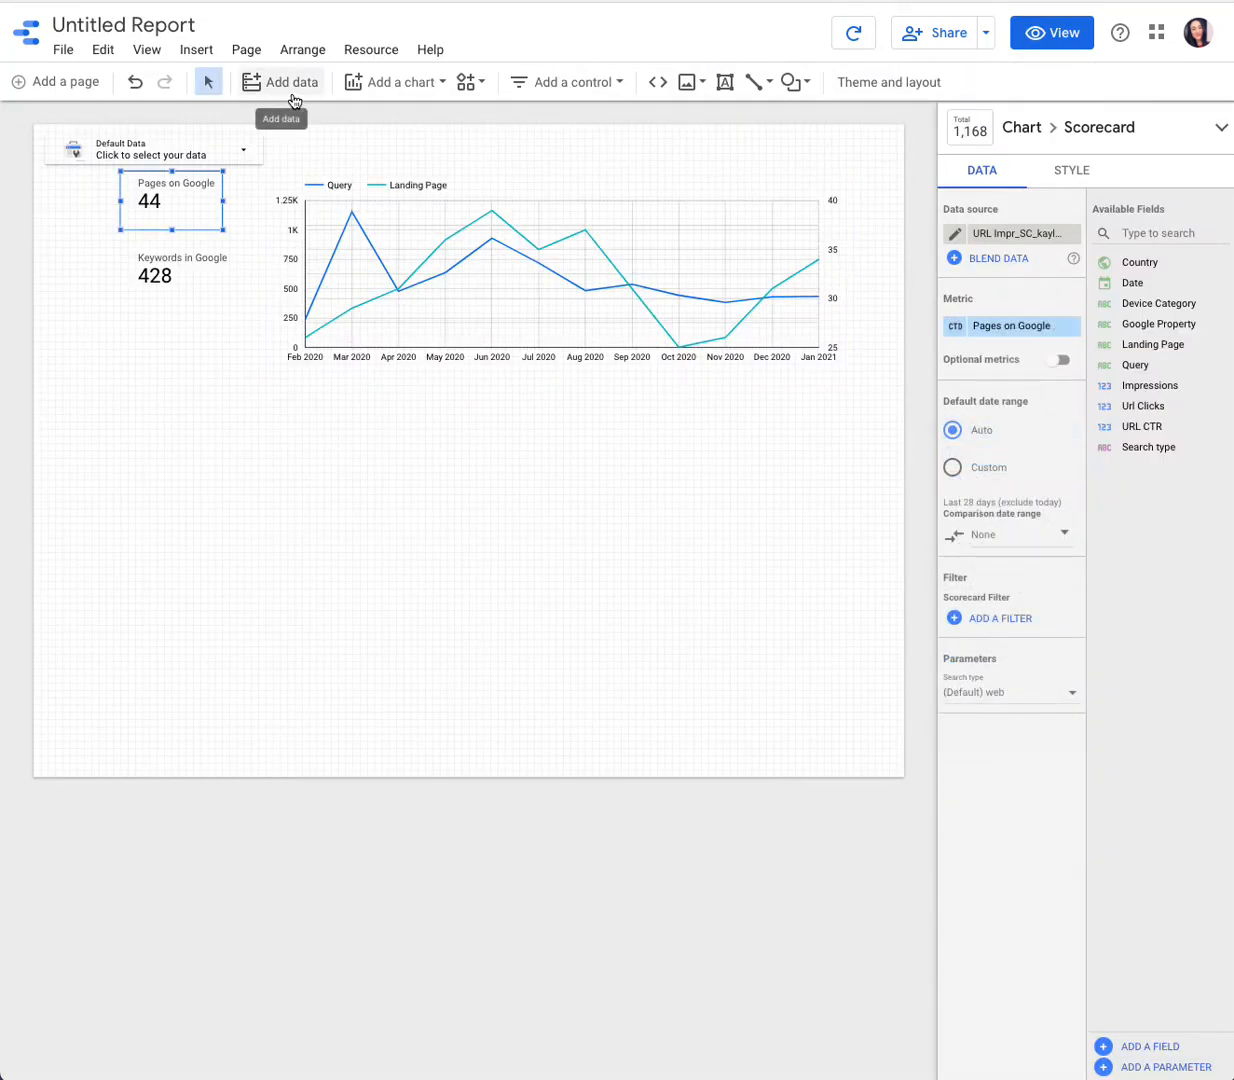
{"action": "left_click", "coordinate": [378, 52]}
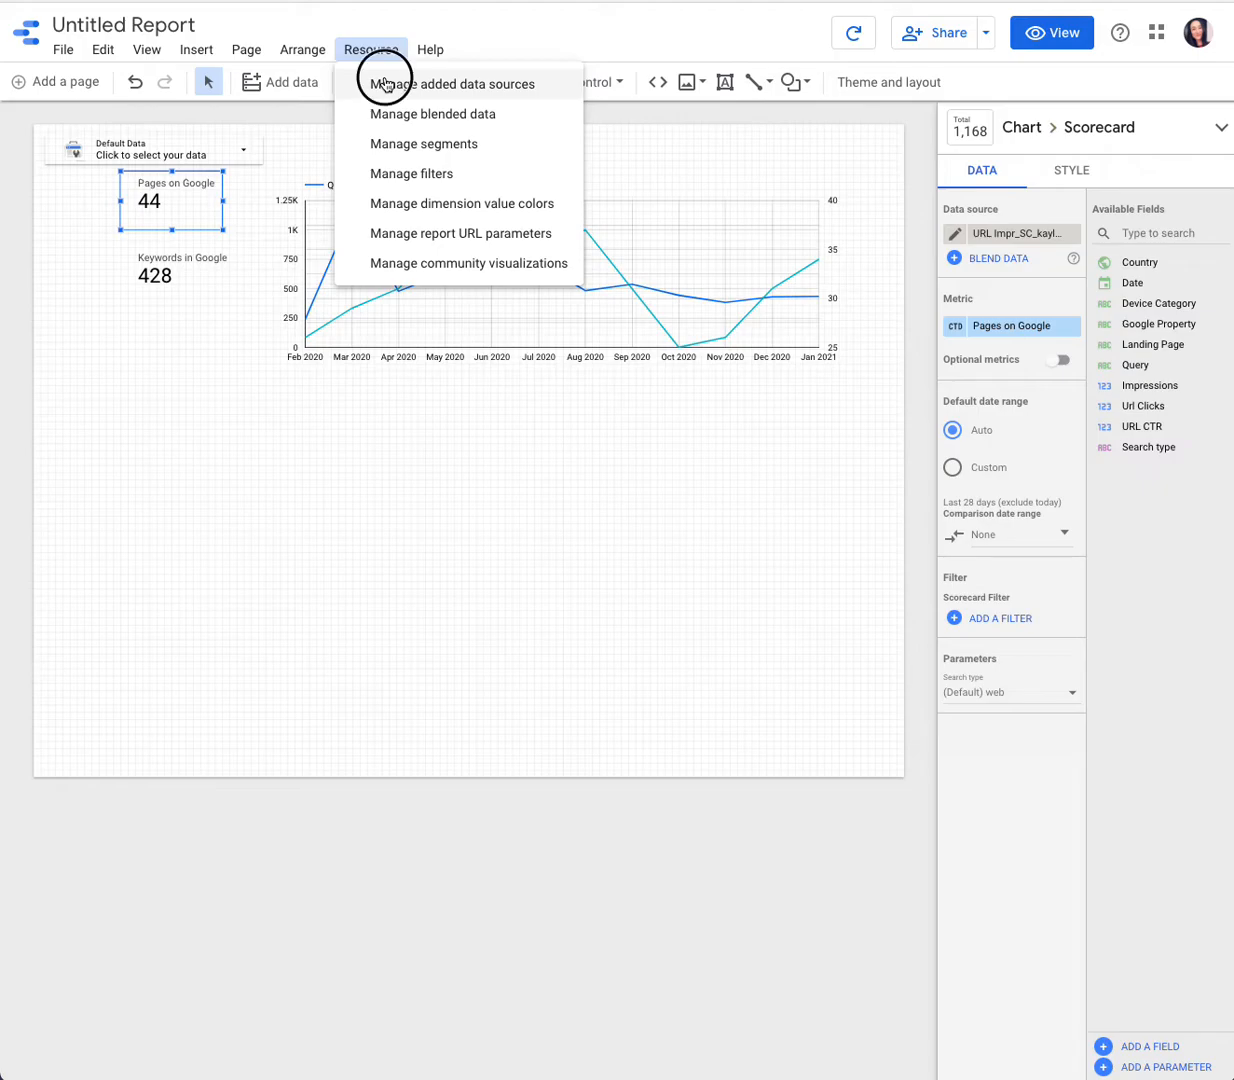
{"action": "left_click", "coordinate": [386, 84]}
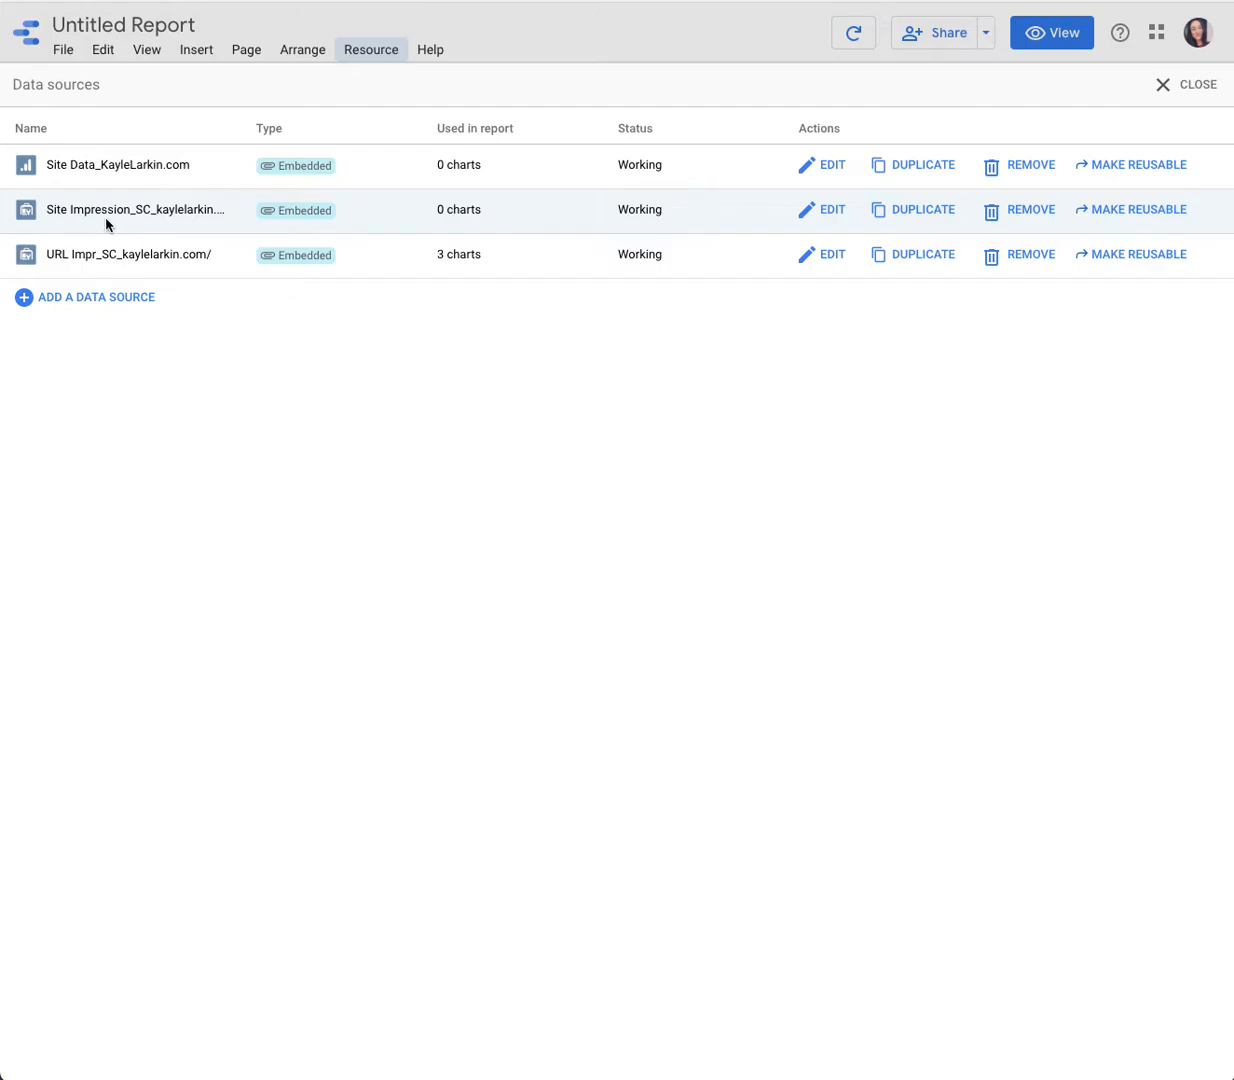
Check which tables the Search Console connector offers for the report's site, and return to the report without adding a source.
{"action": "left_click", "coordinate": [84, 302]}
{"action": "scroll", "coordinate": [956, 420], "scroll_direction": "down", "scroll_amount": 2}
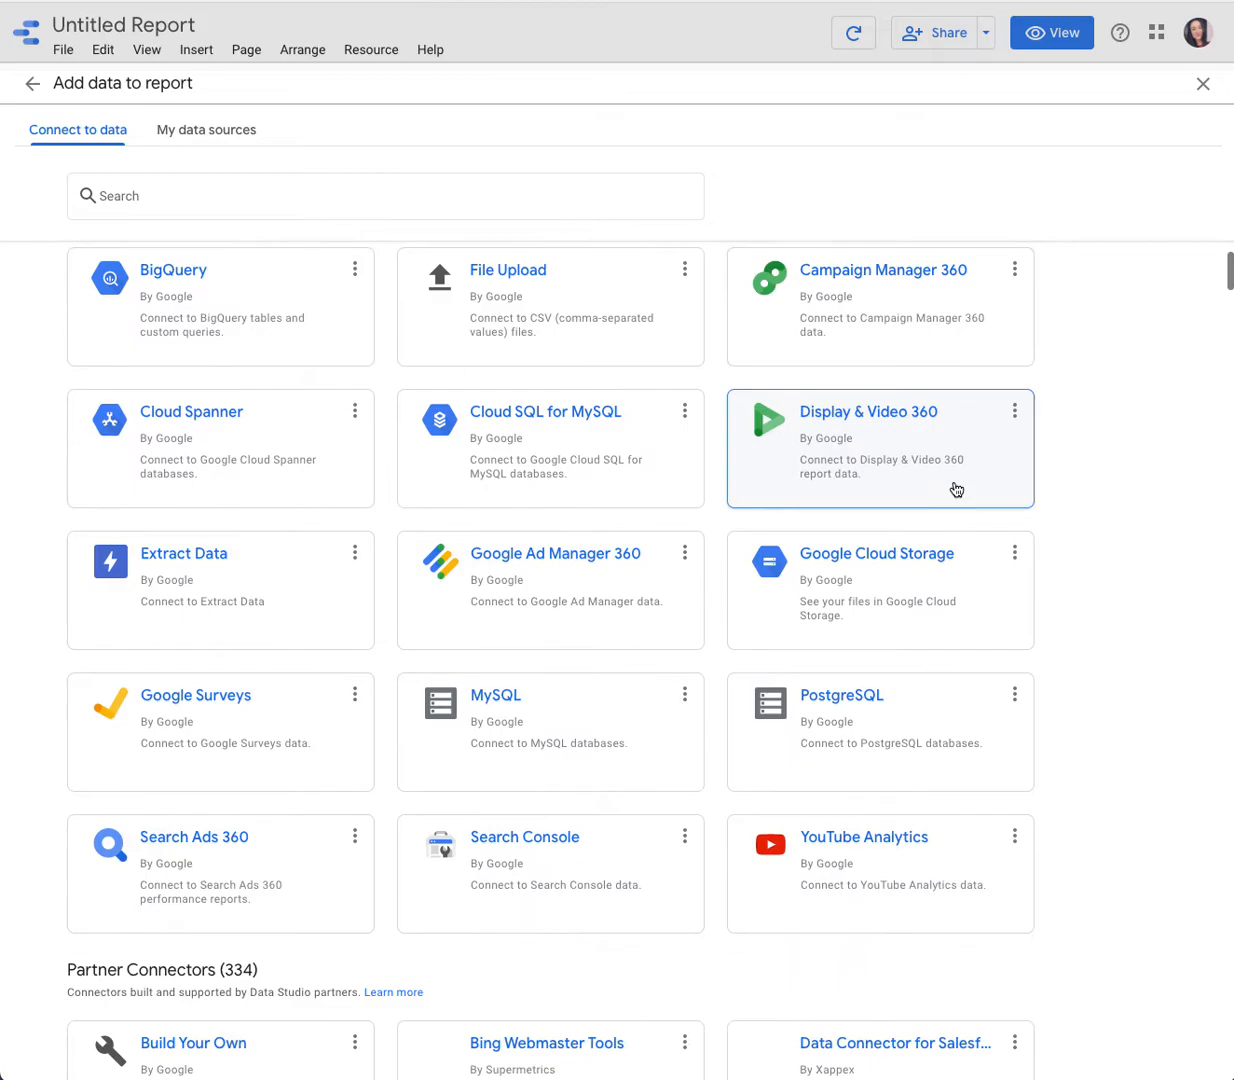
{"action": "left_click", "coordinate": [565, 880]}
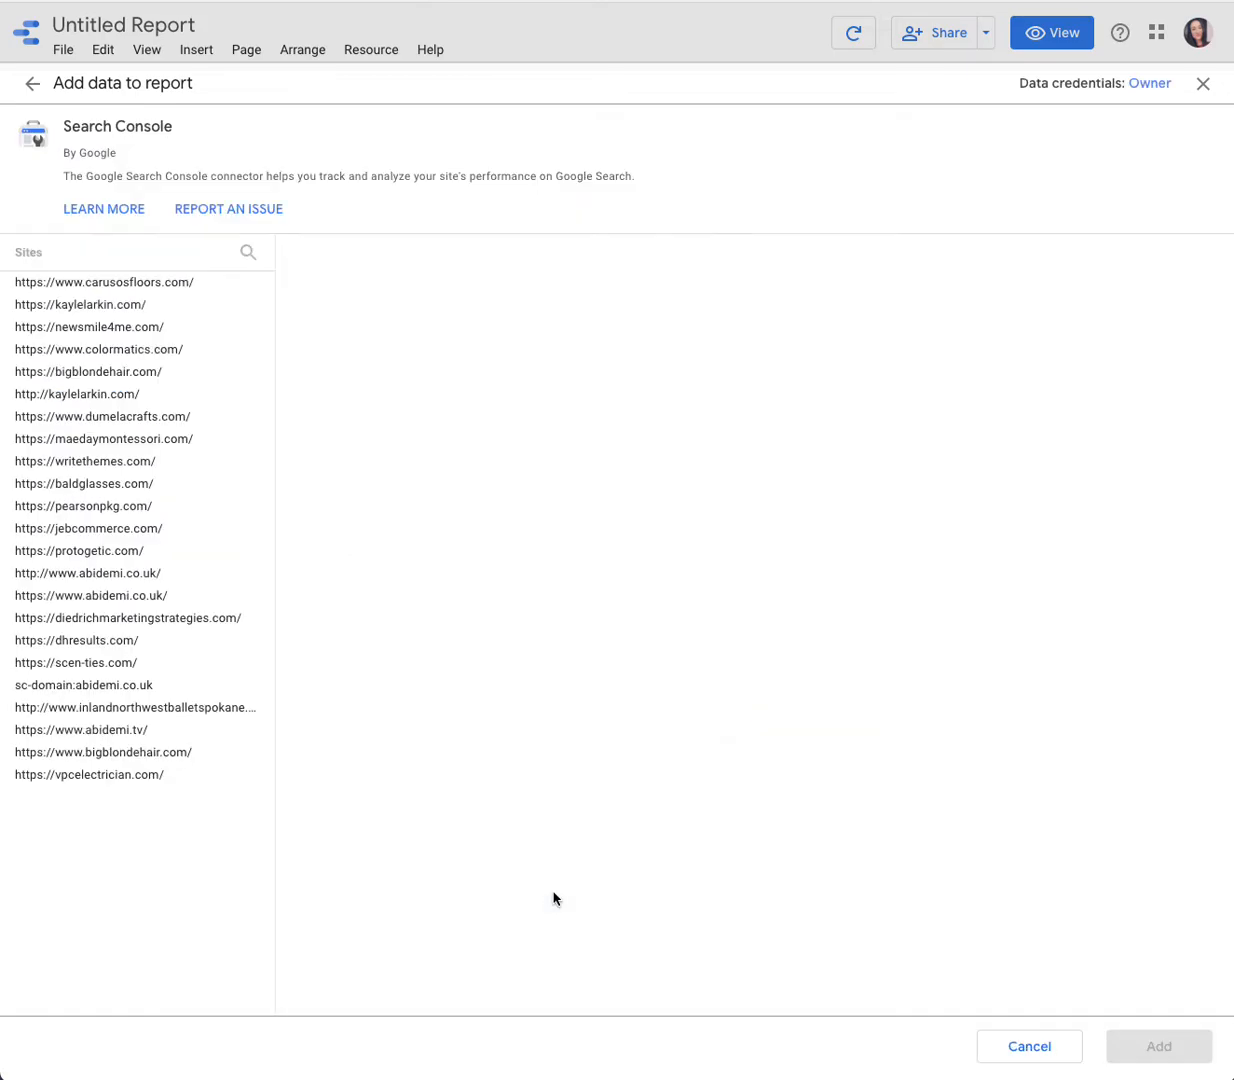
{"action": "left_click", "coordinate": [179, 308]}
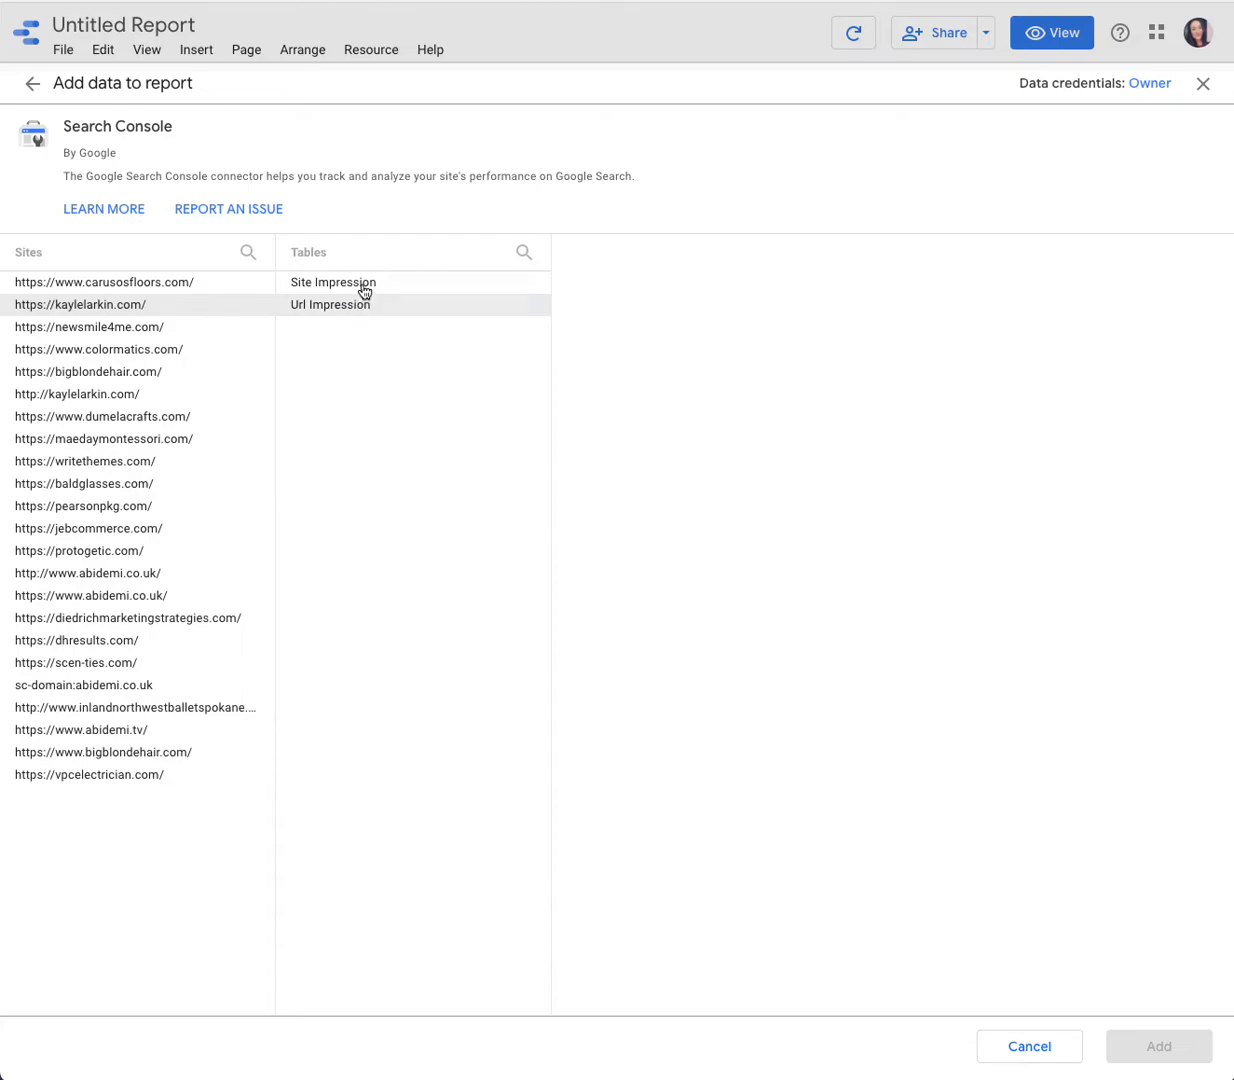
{"action": "left_click", "coordinate": [1040, 1044]}
{"action": "left_click", "coordinate": [1205, 88]}
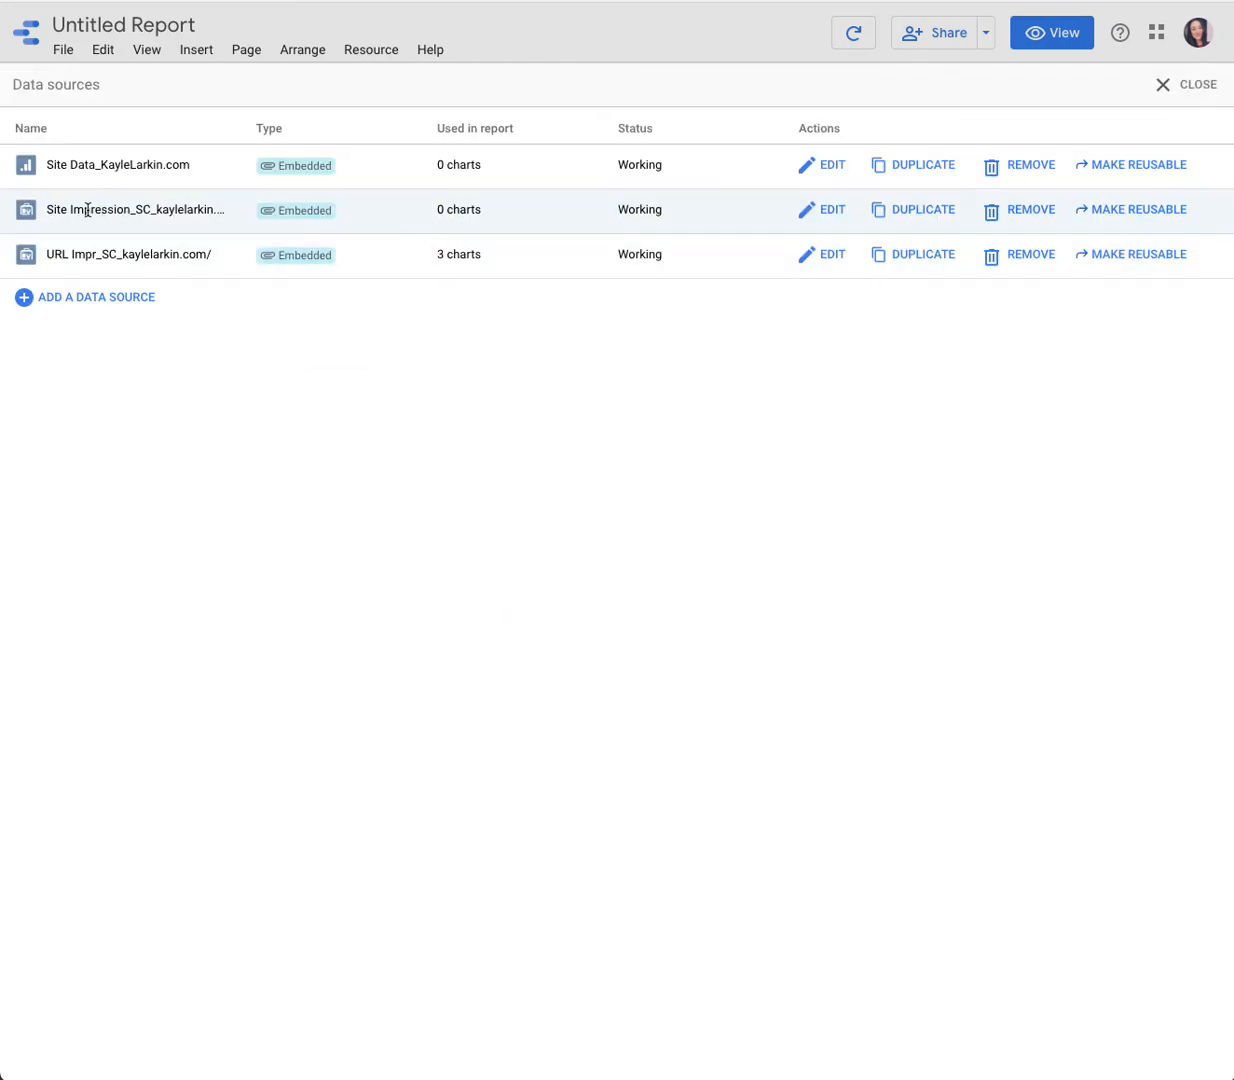
{"action": "left_click", "coordinate": [1162, 85]}
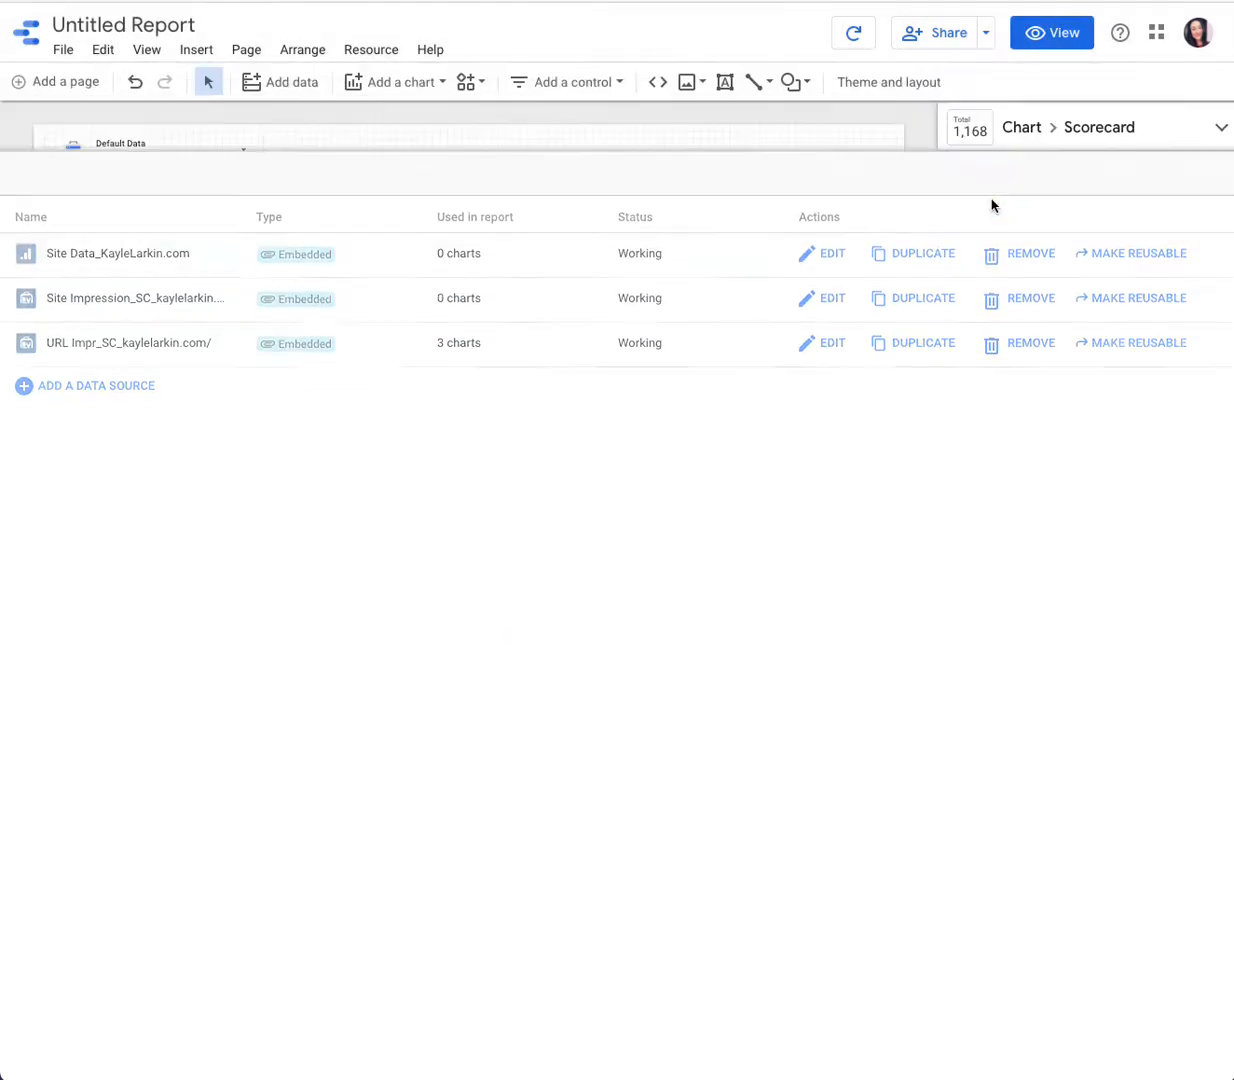
Add a new scorecard below the time series, left-aligned with the Pages on Google and Keywords in Google scorecards.
{"action": "left_click", "coordinate": [409, 89]}
{"action": "left_click", "coordinate": [372, 195]}
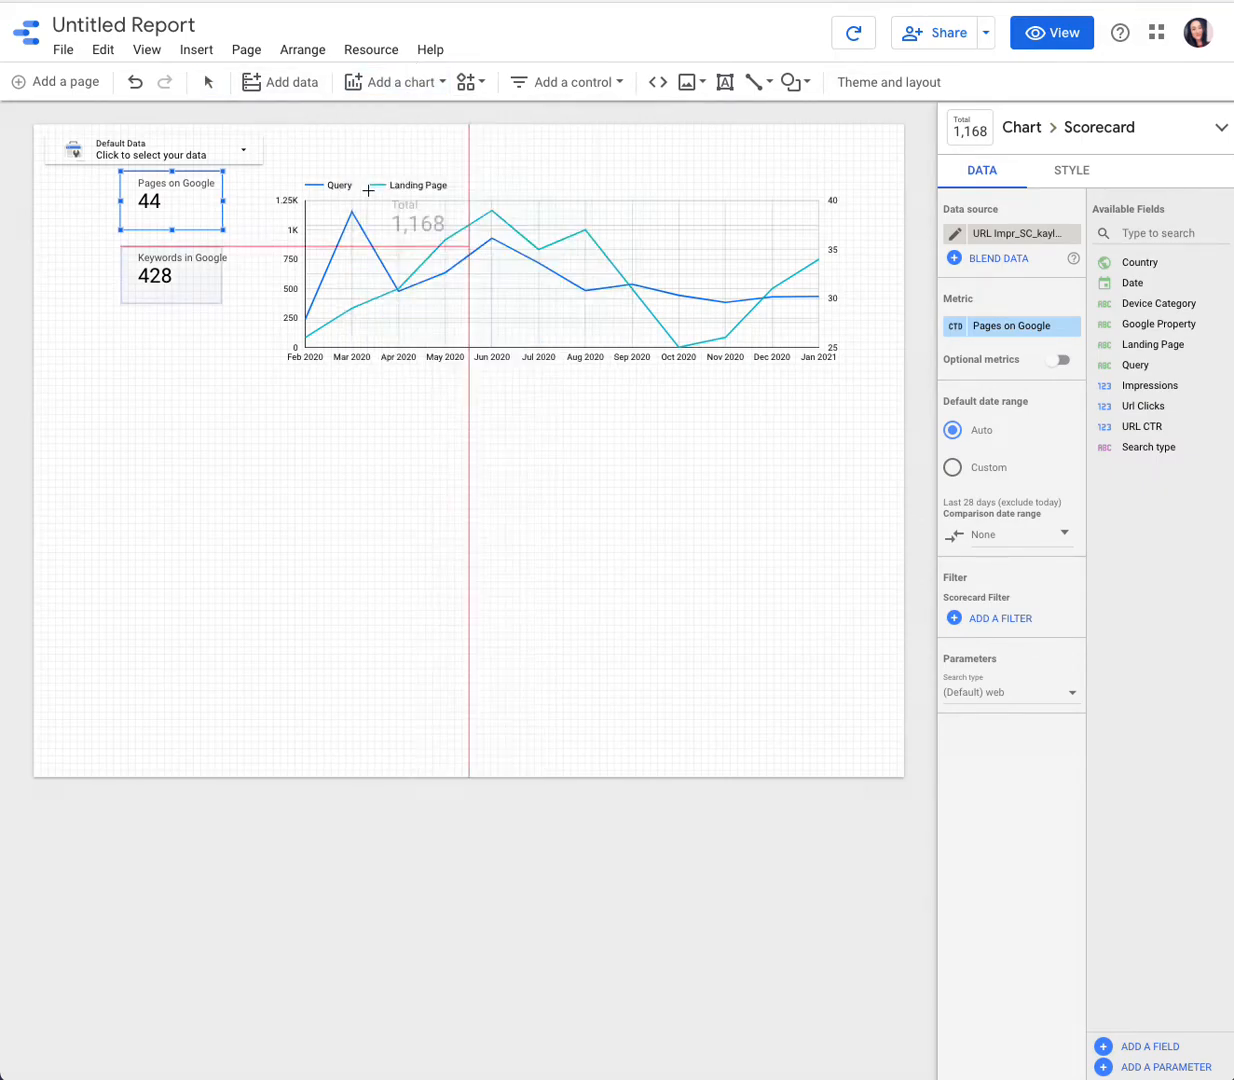
{"action": "left_click", "coordinate": [121, 416]}
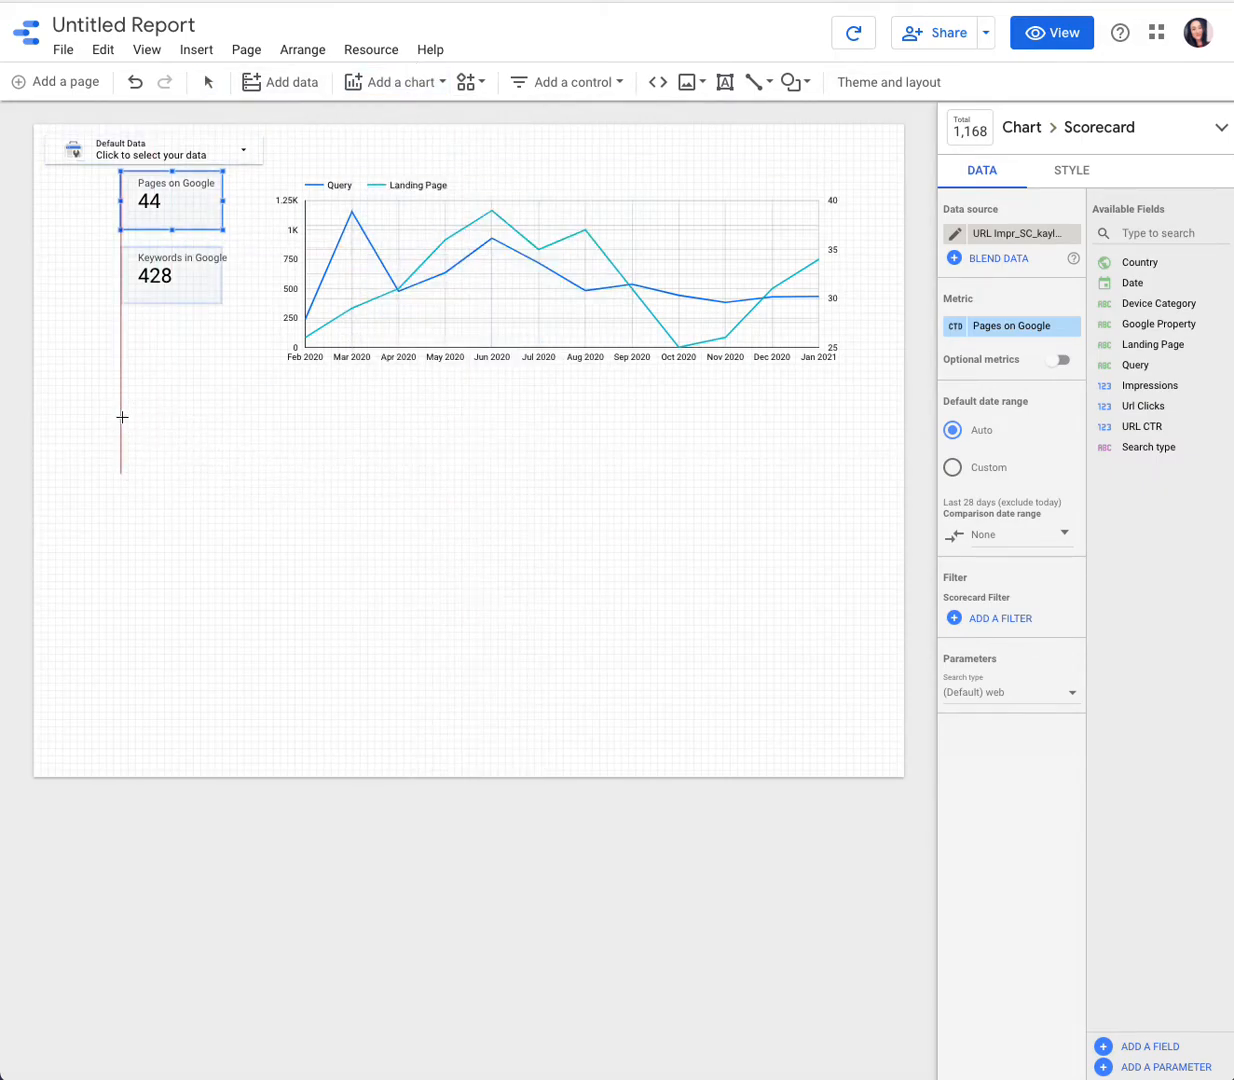
Switch the new scorecard to the Search Console Site Impression data source and set its metric to Impressions.
{"action": "left_click", "coordinate": [1016, 234]}
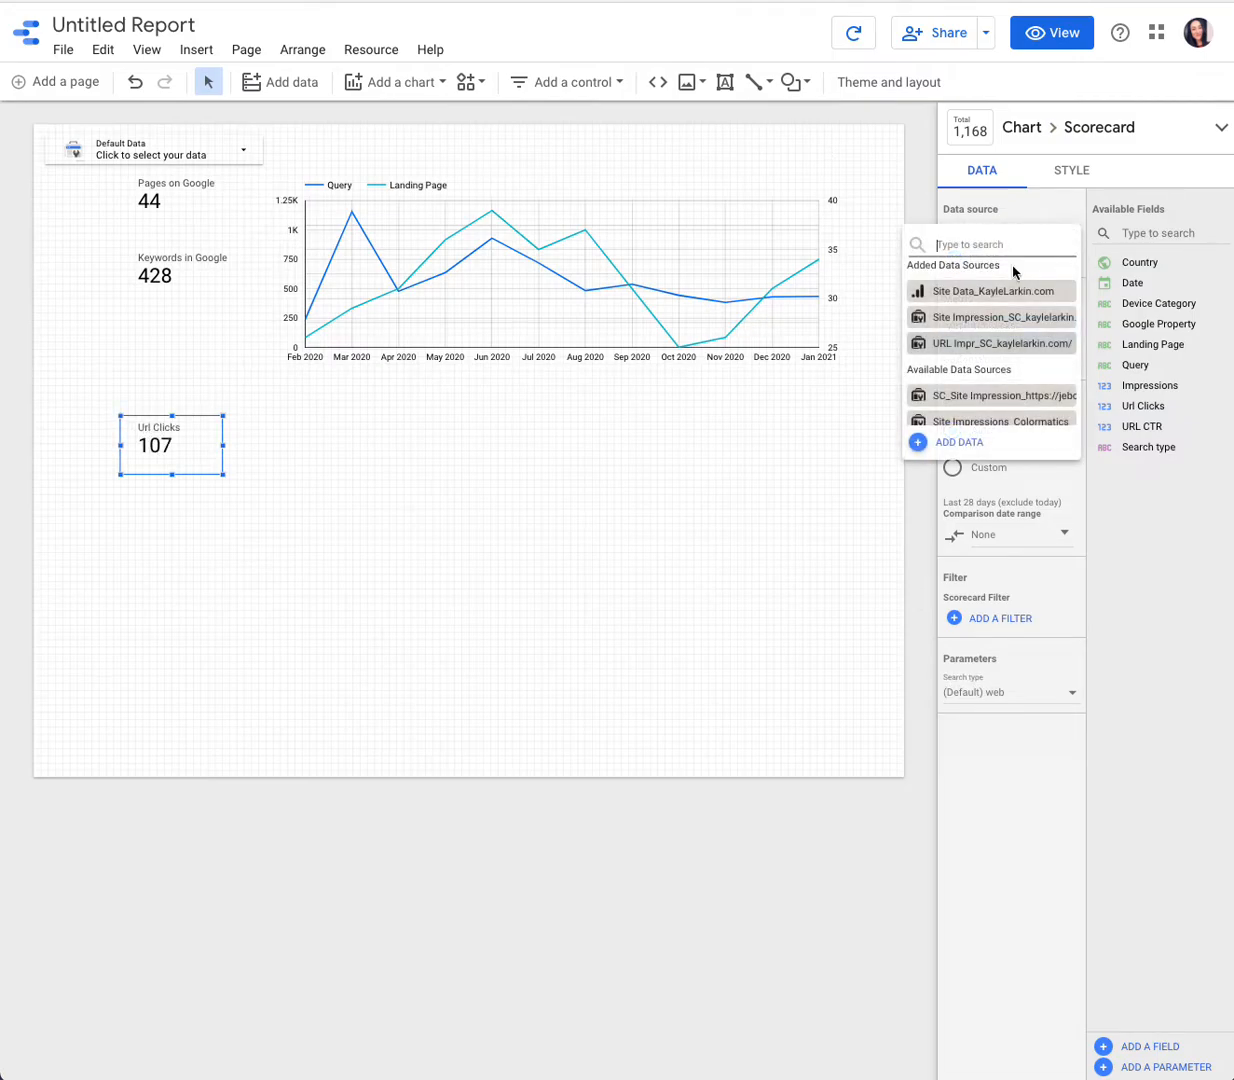
{"action": "left_click", "coordinate": [1013, 317]}
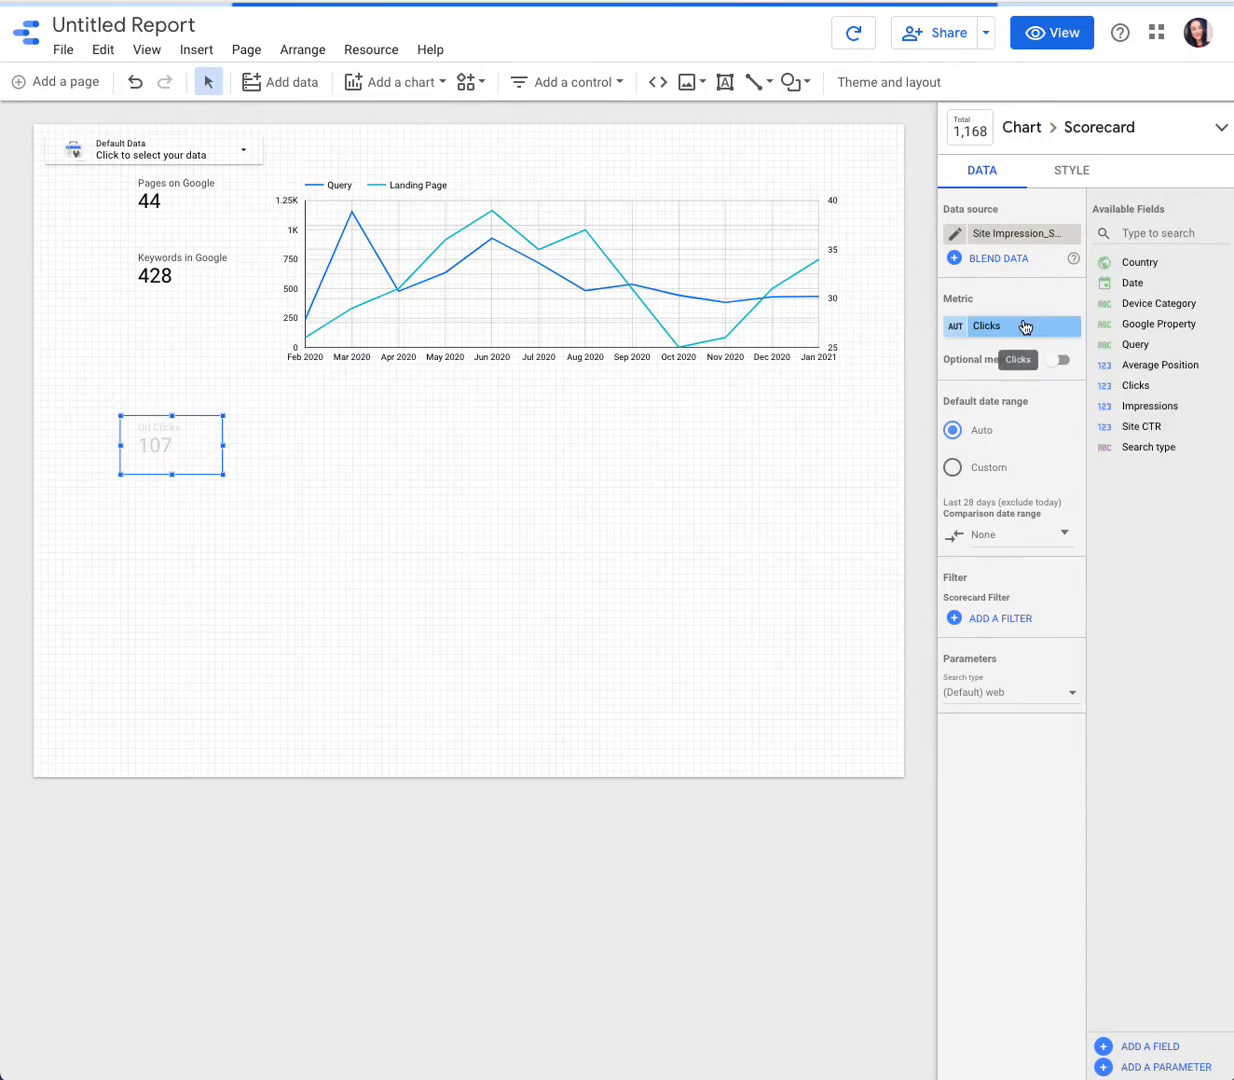
{"action": "left_click", "coordinate": [1016, 328]}
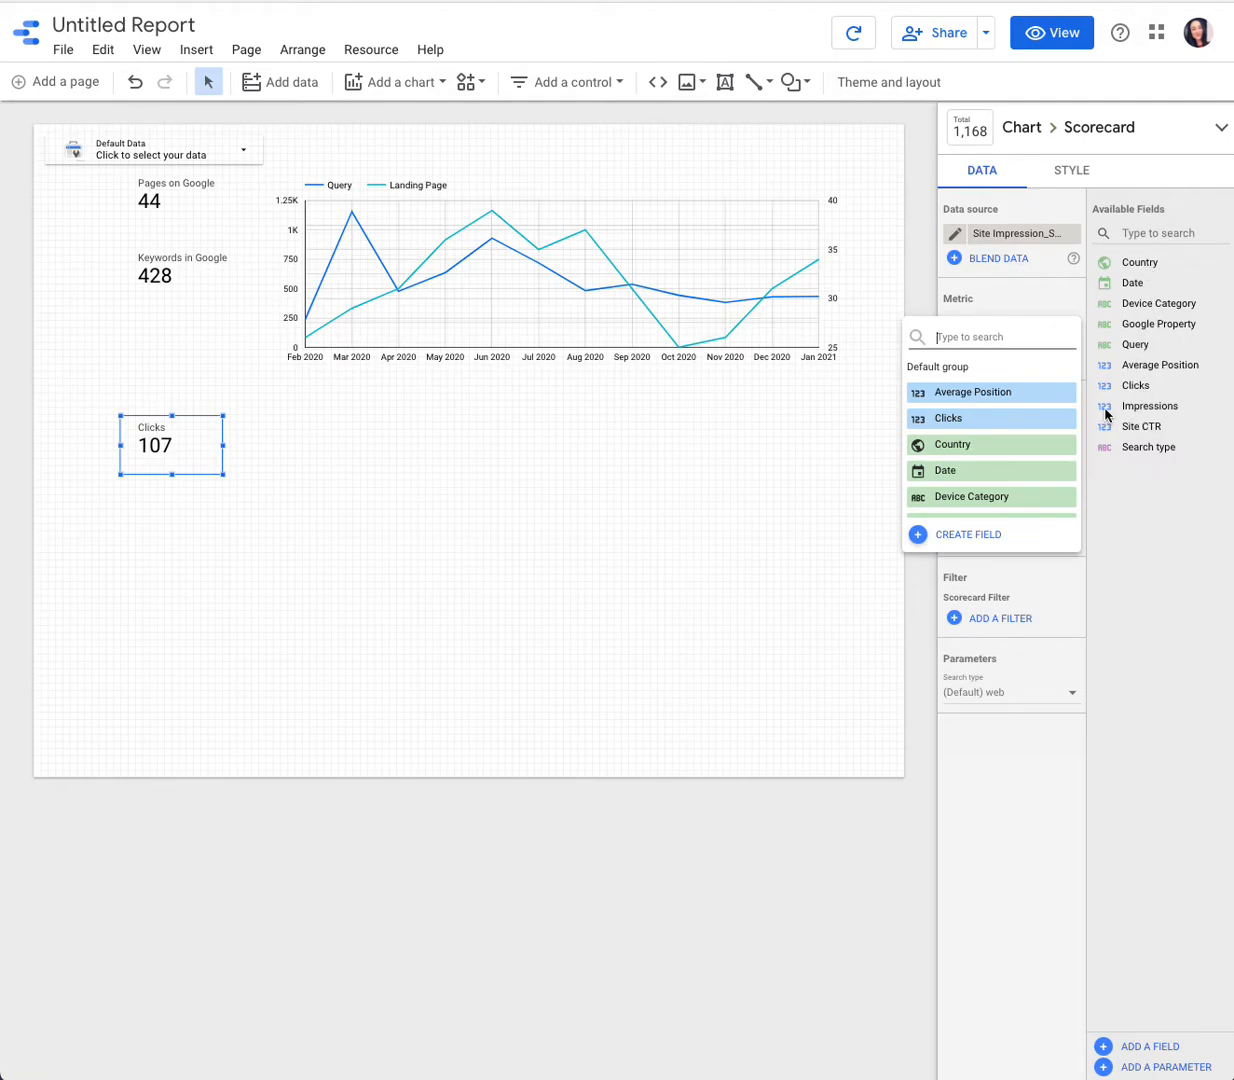
{"action": "type", "text": "Impression"}
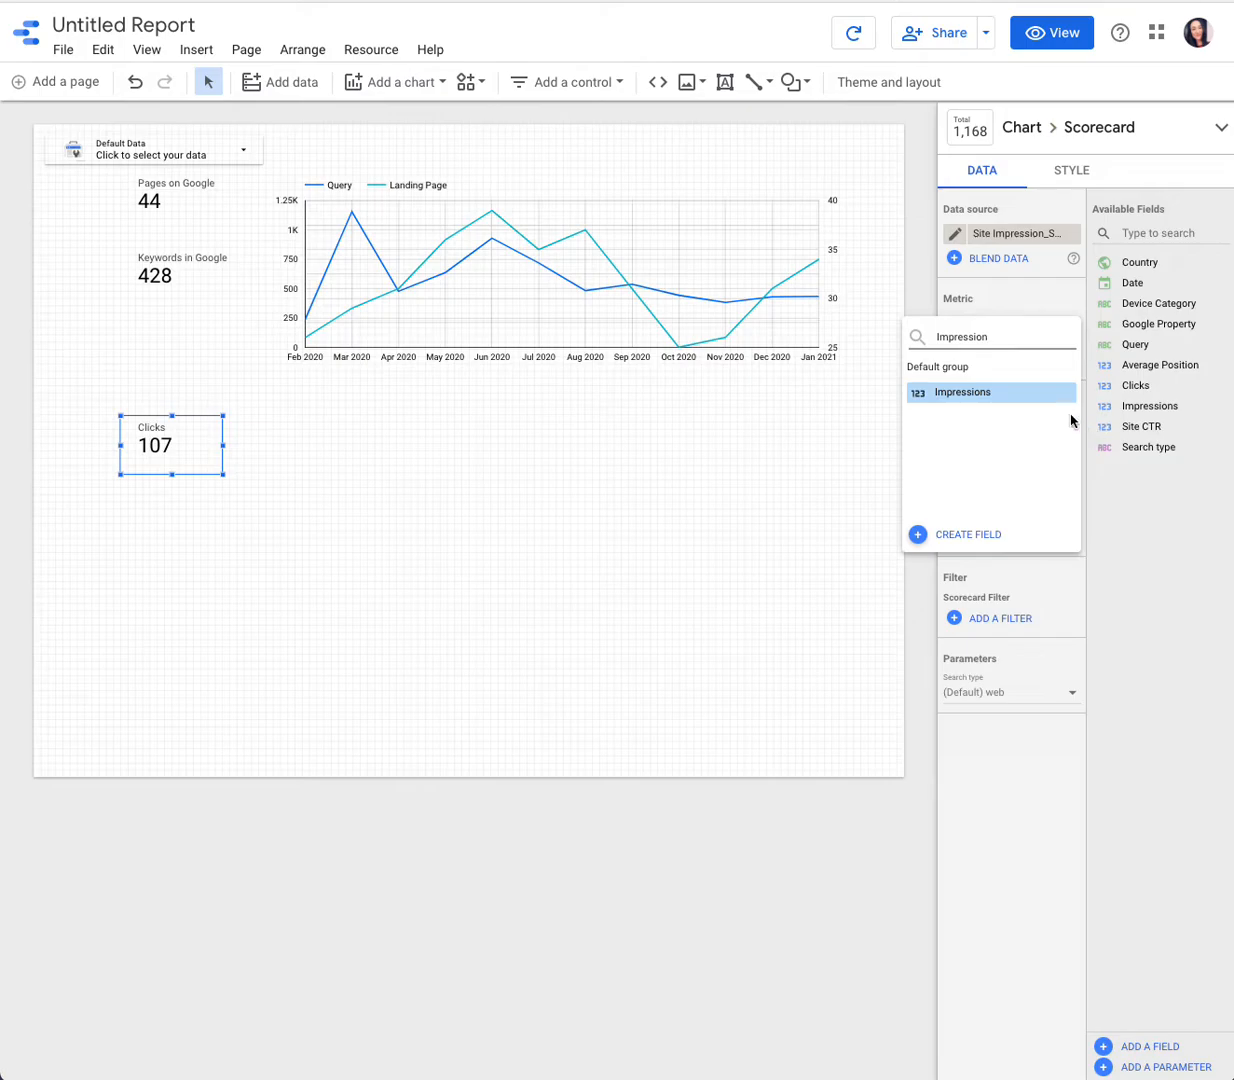
{"action": "left_click", "coordinate": [1038, 400]}
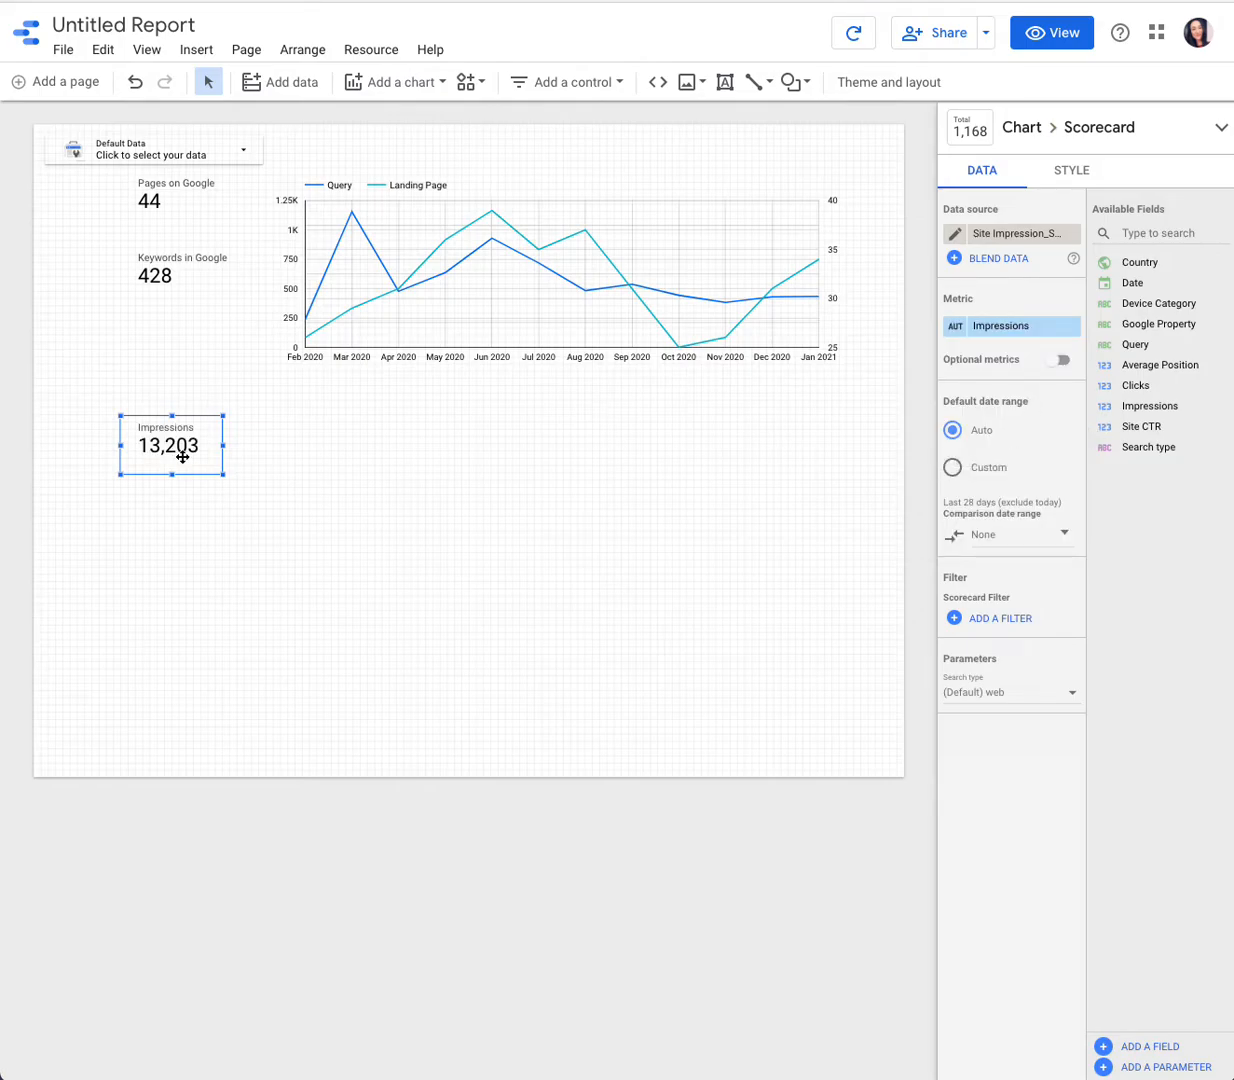
Duplicate the Impressions scorecard and place the copy directly to its right, aligned in the same row.
{"action": "left_click", "coordinate": [393, 83]}
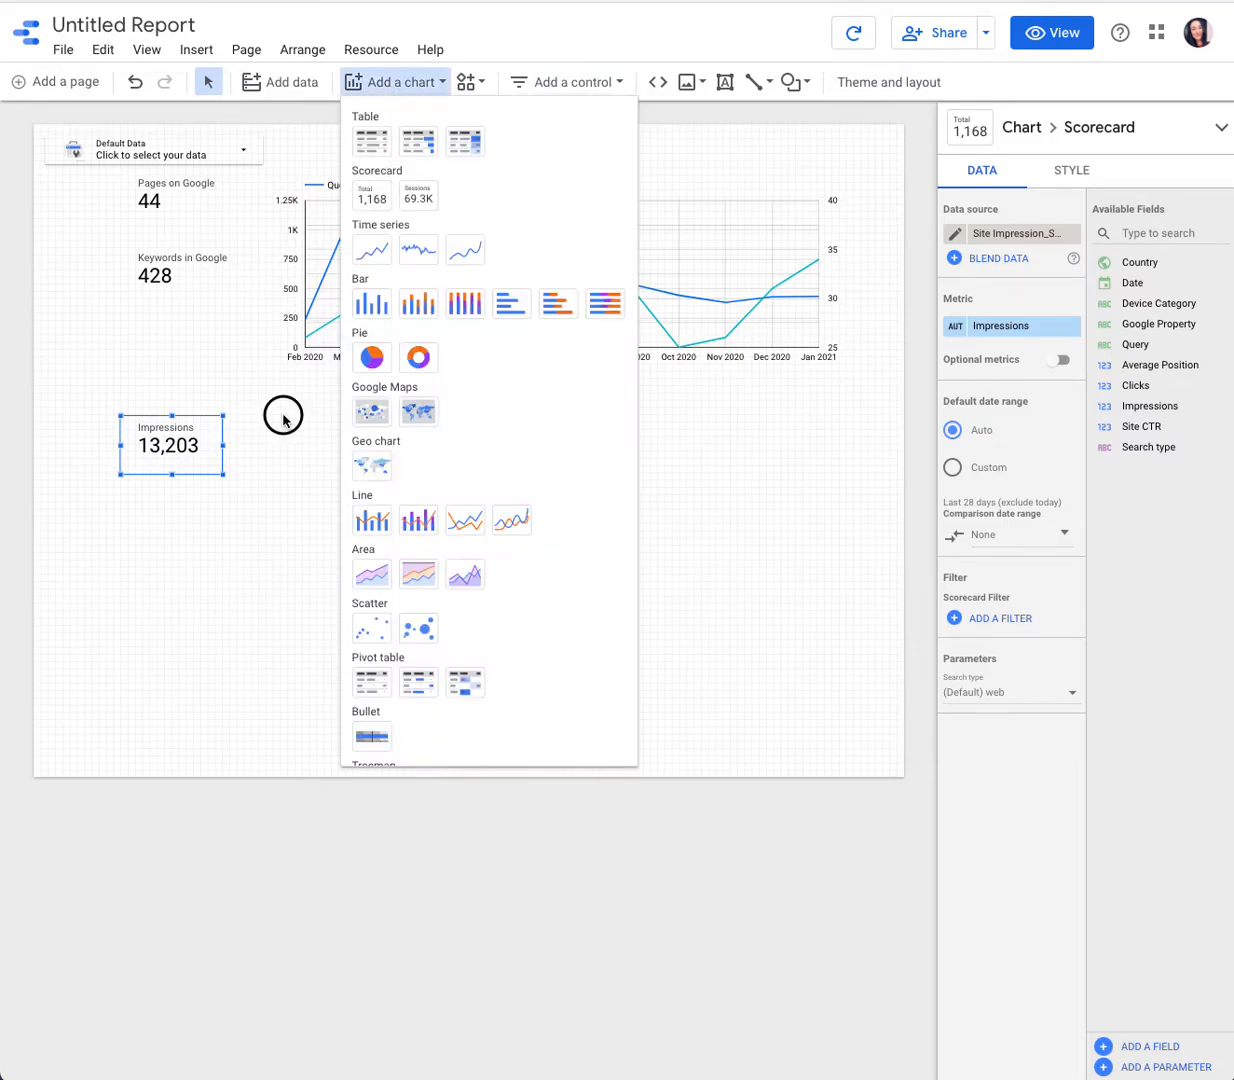
{"action": "left_click", "coordinate": [211, 443]}
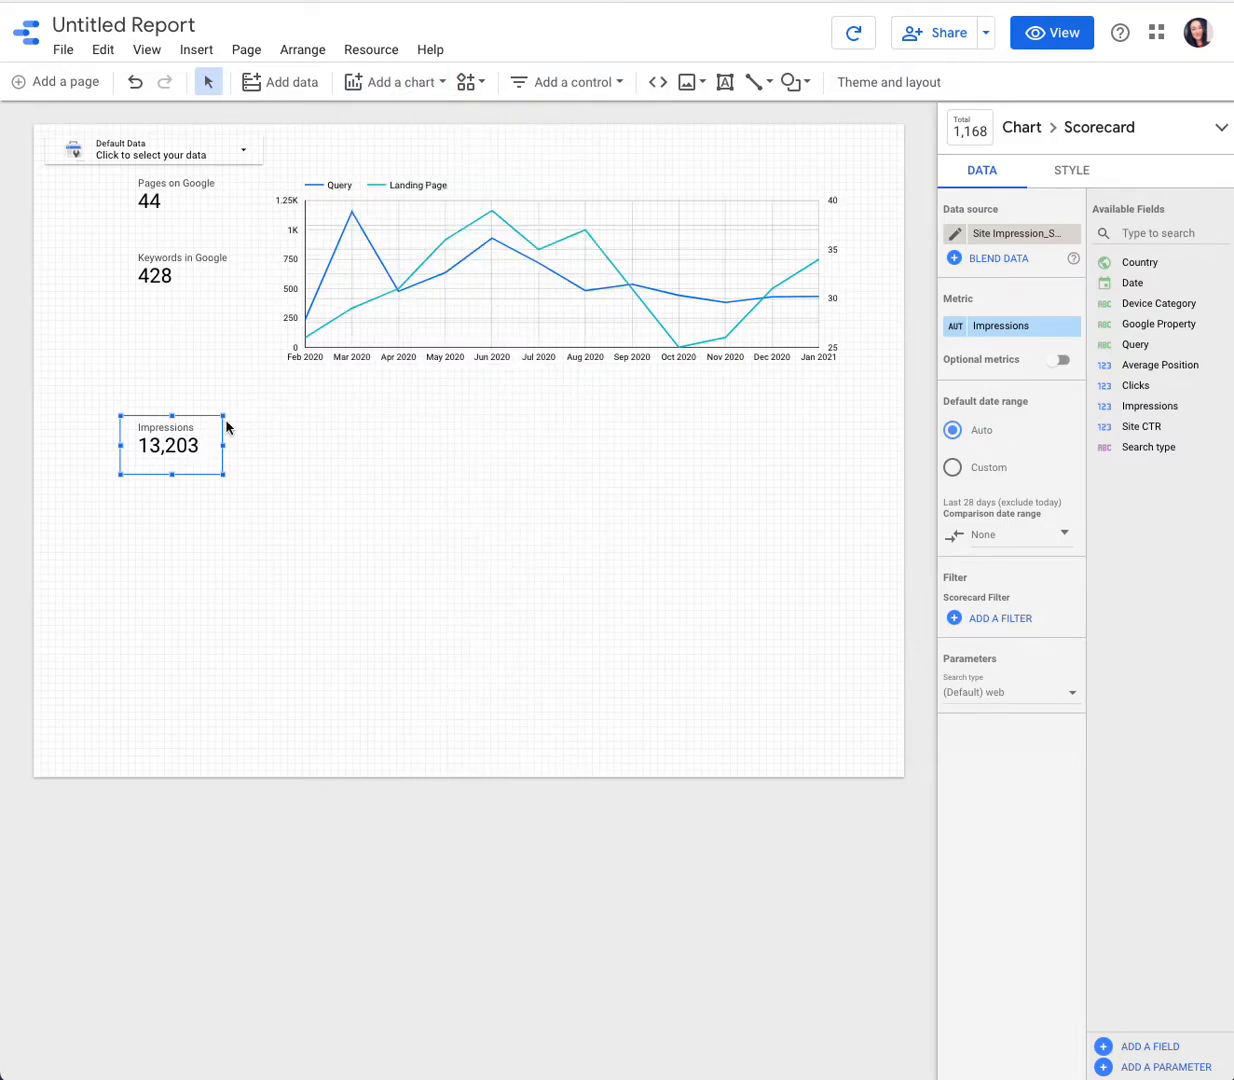
{"action": "key", "text": "super+v"}
{"action": "key", "text": "Up"}
{"action": "key", "text": "Up"}
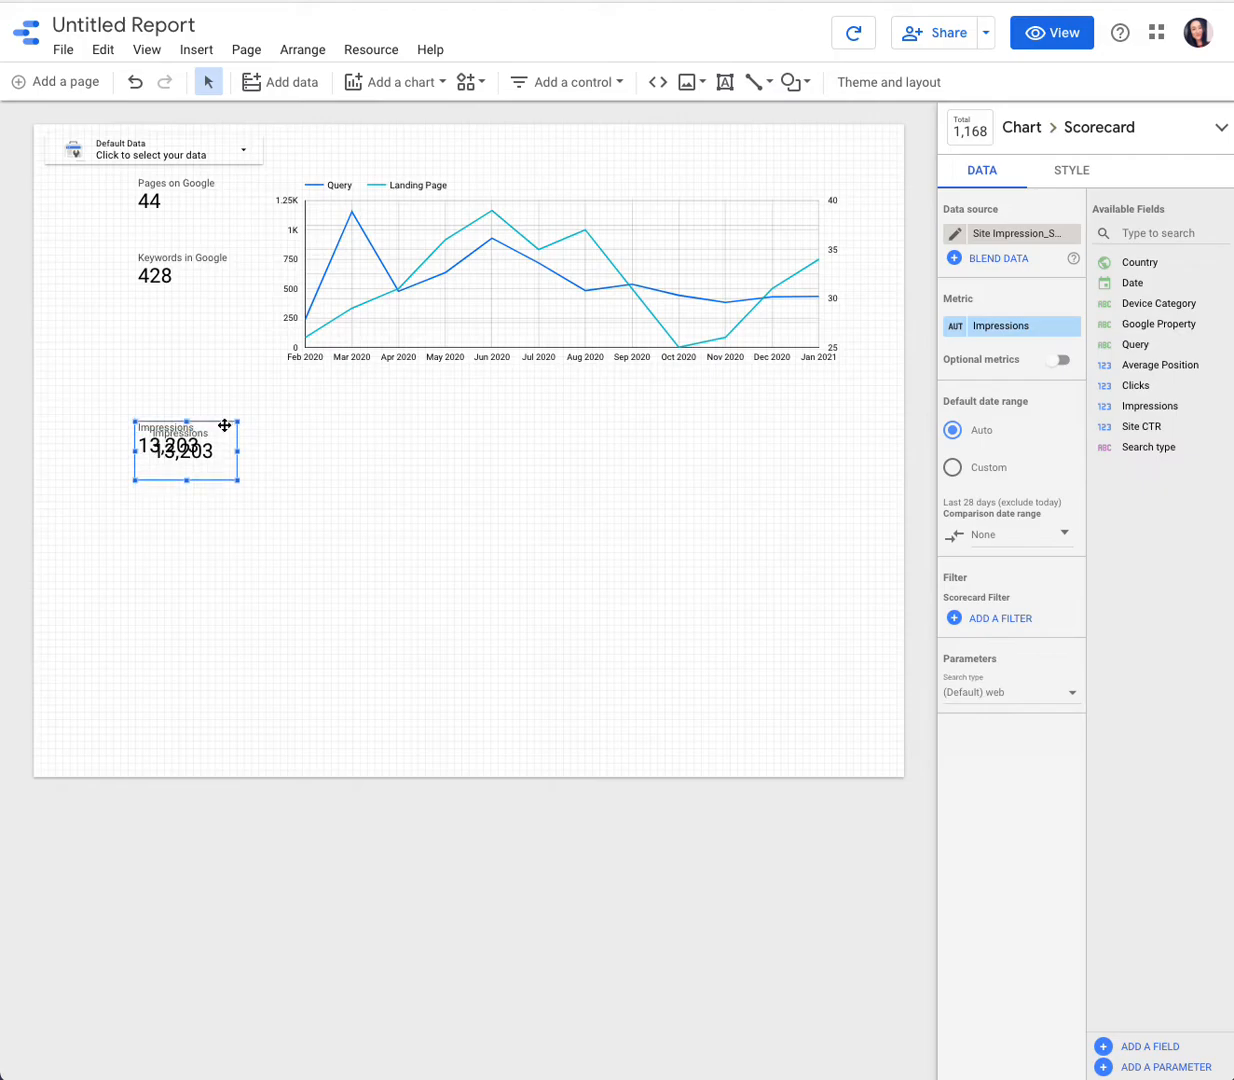
{"action": "key", "text": "Right"}
{"action": "key", "text": "Right"}
{"action": "key", "text": "Right"}
{"action": "key", "text": "Right"}
{"action": "key", "text": "Right"}
{"action": "key", "text": "Right"}
{"action": "key", "text": "Right"}
{"action": "key", "text": "Right"}
{"action": "key", "text": "Right"}
{"action": "key", "text": "Right"}
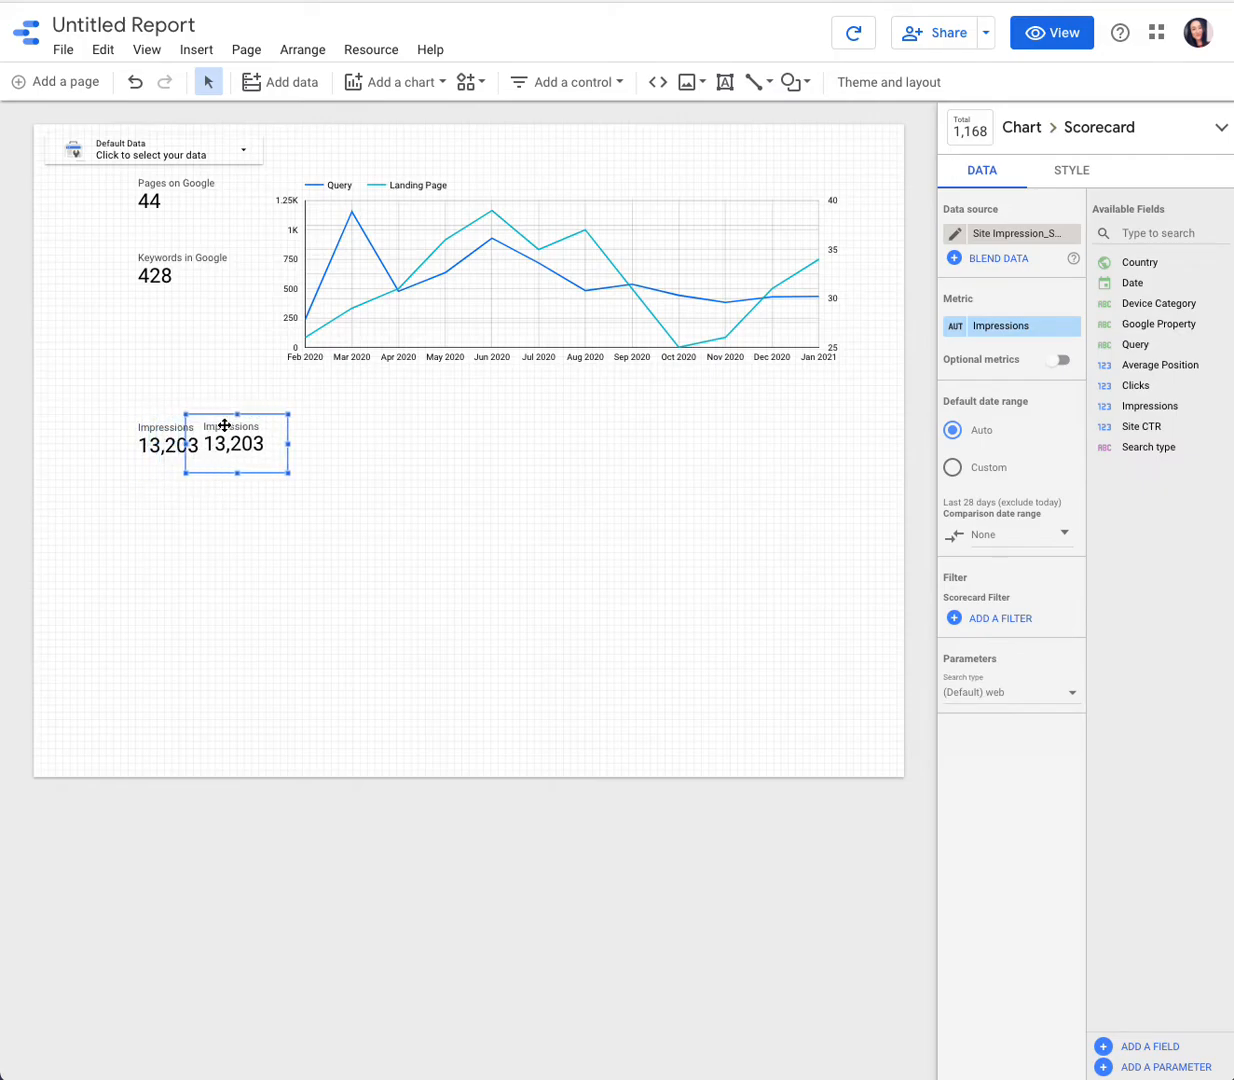
{"action": "key", "text": "Right"}
{"action": "key", "text": "Right"}
{"action": "left_click", "coordinate": [172, 458]}
{"action": "left_click_drag", "start_coordinate": [251, 446], "coordinate": [255, 452]}
Set the duplicated scorecard's metric to Clicks.
{"action": "left_click", "coordinate": [1015, 325]}
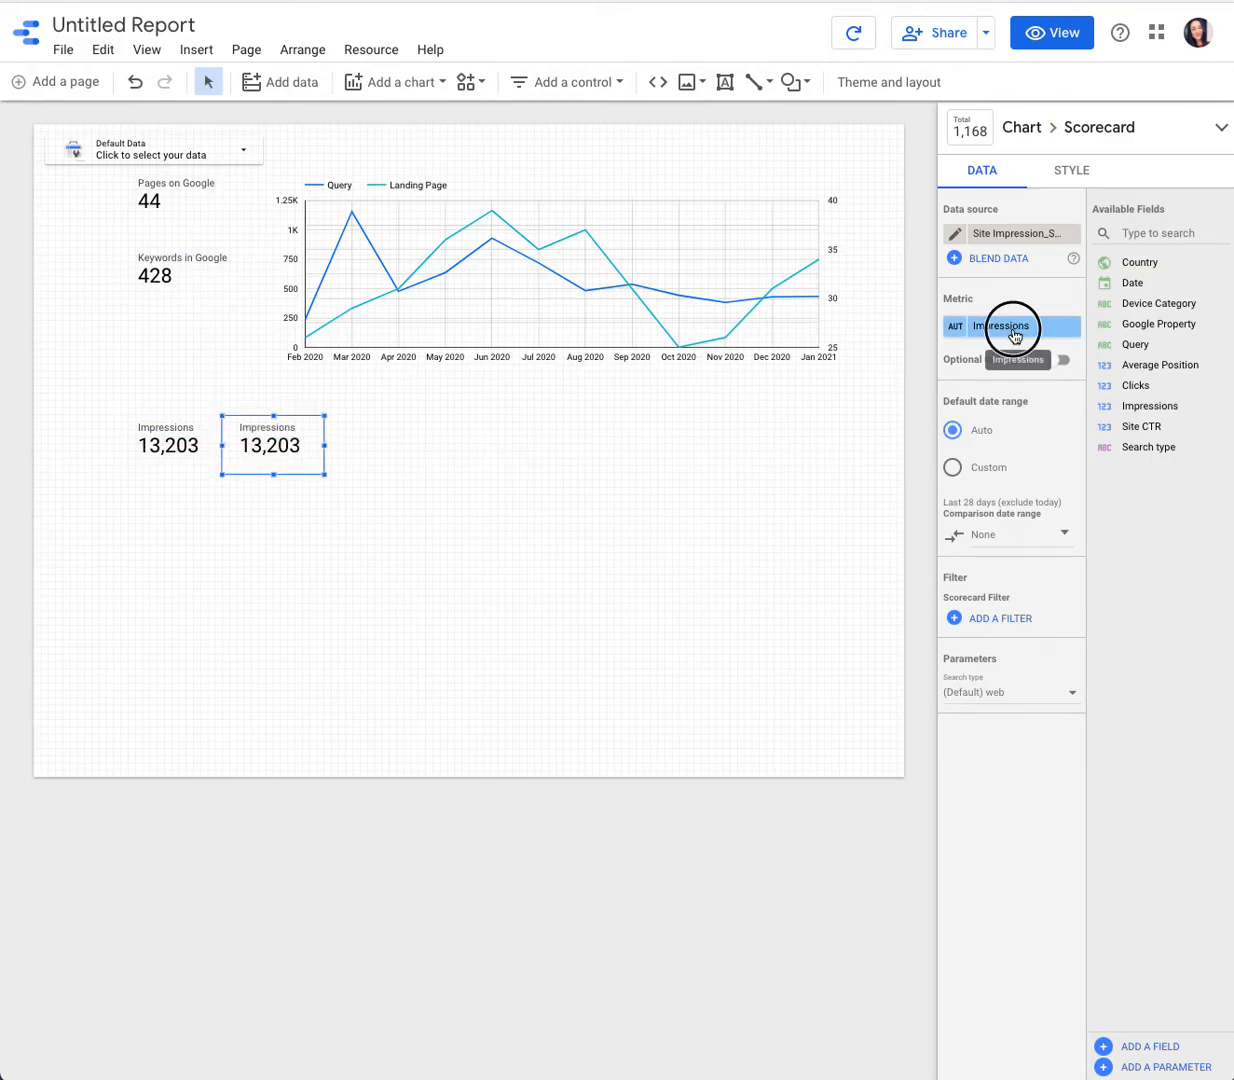
{"action": "type", "text": "clicks"}
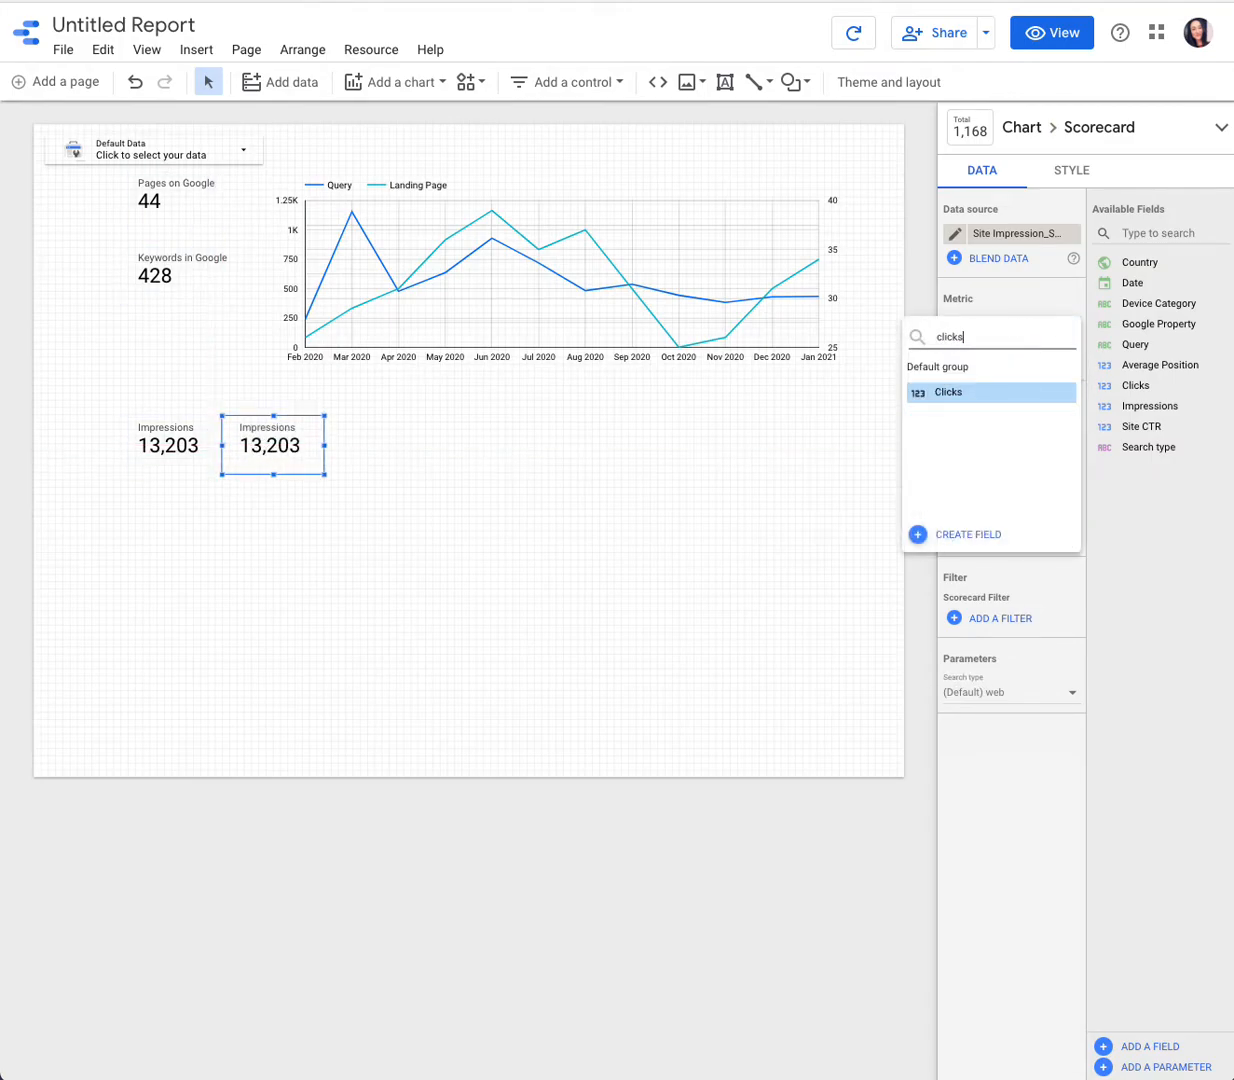
{"action": "left_click", "coordinate": [983, 394]}
Place another copy of the Impressions scorecard right of Clicks and set its metric to Site CTR.
{"action": "left_click_drag", "start_coordinate": [264, 446], "coordinate": [373, 449]}
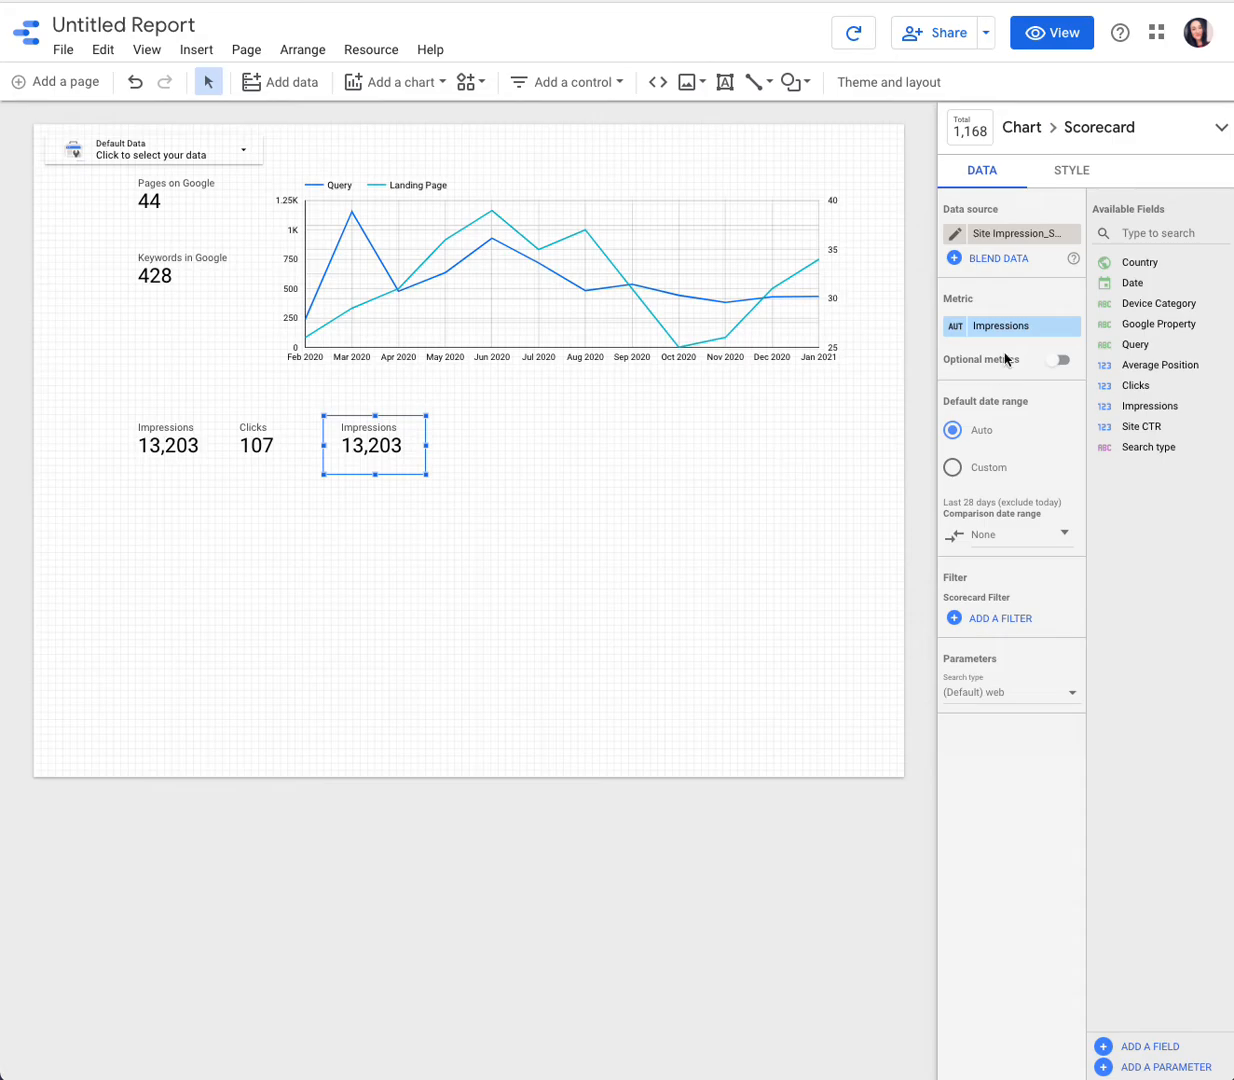
{"action": "left_click", "coordinate": [1029, 330]}
{"action": "type", "text": "Site"}
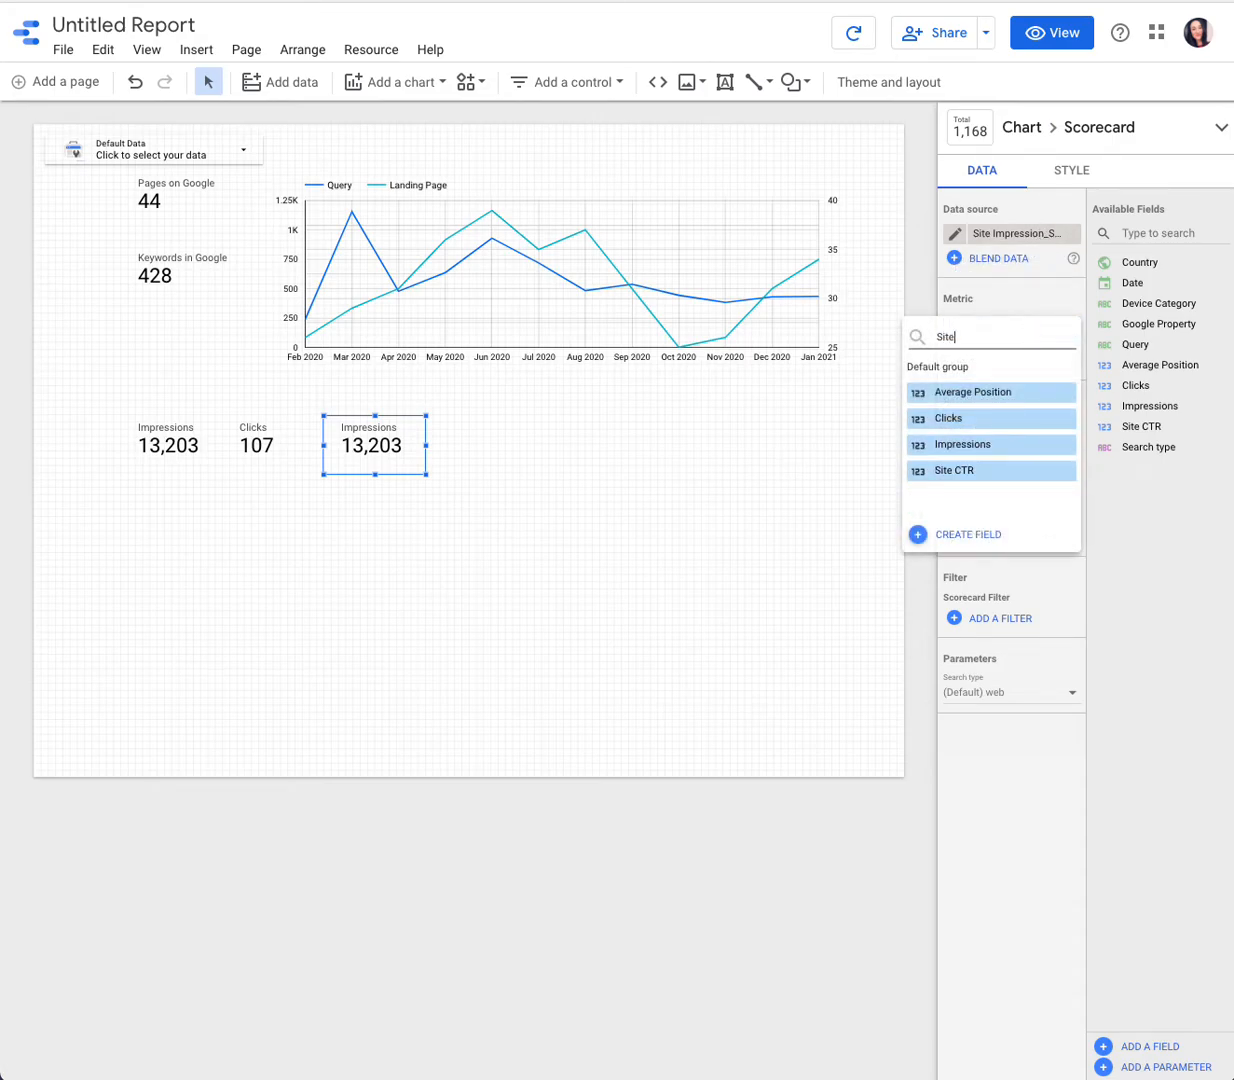
{"action": "left_click", "coordinate": [1006, 394]}
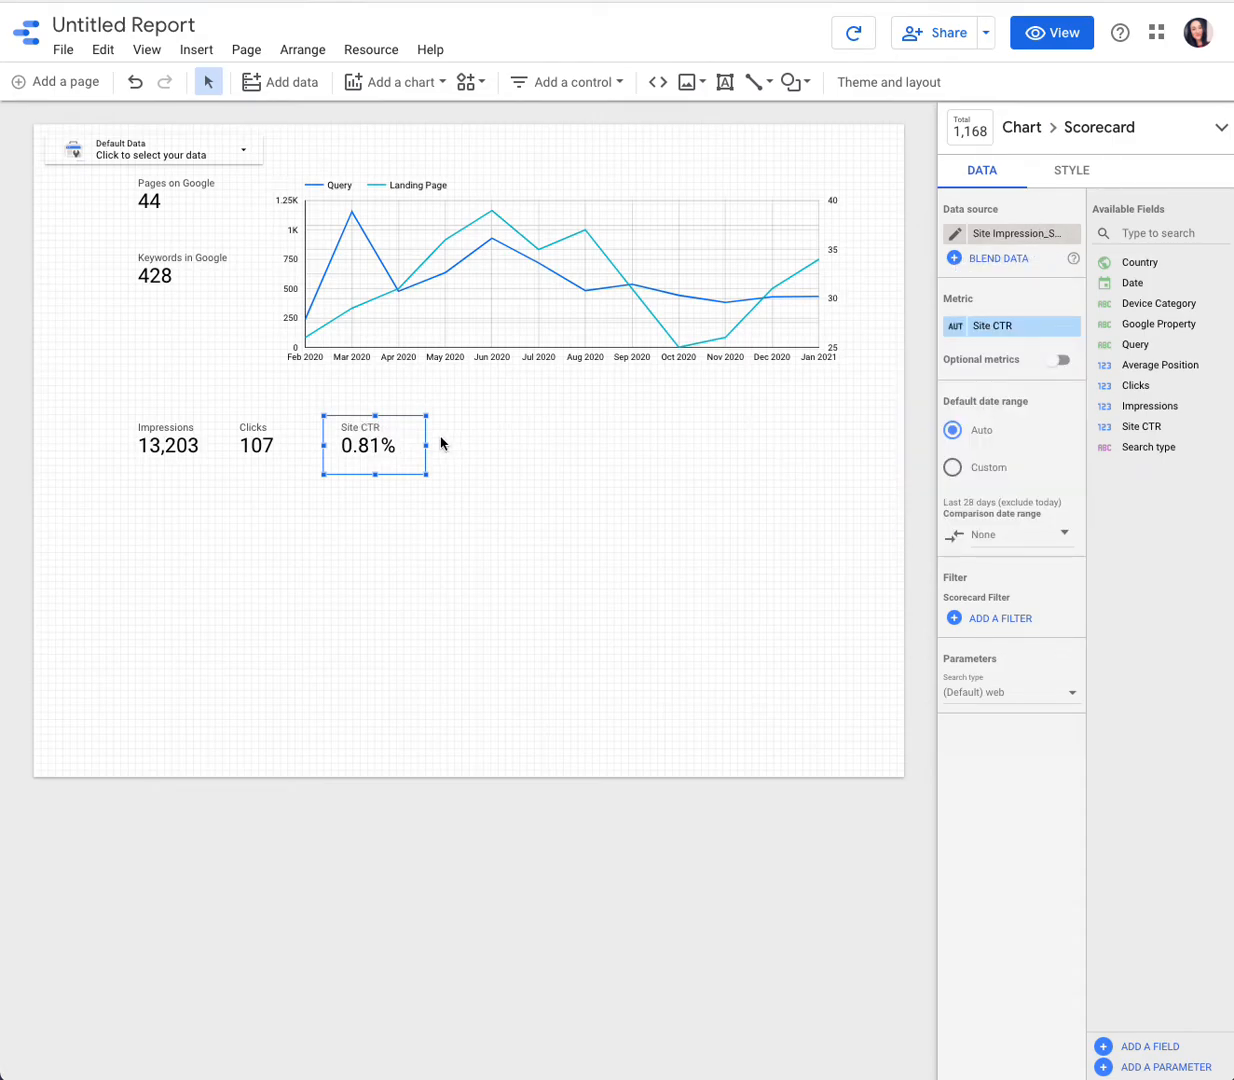
Paste a fourth scorecard right of Site CTR and set its metric to Average Position.
{"action": "key", "text": "ctrl+v"}
{"action": "left_click_drag", "start_coordinate": [198, 496], "coordinate": [466, 455]}
{"action": "left_click", "coordinate": [997, 327]}
{"action": "type", "text": "avera"}
{"action": "left_click", "coordinate": [1016, 394]}
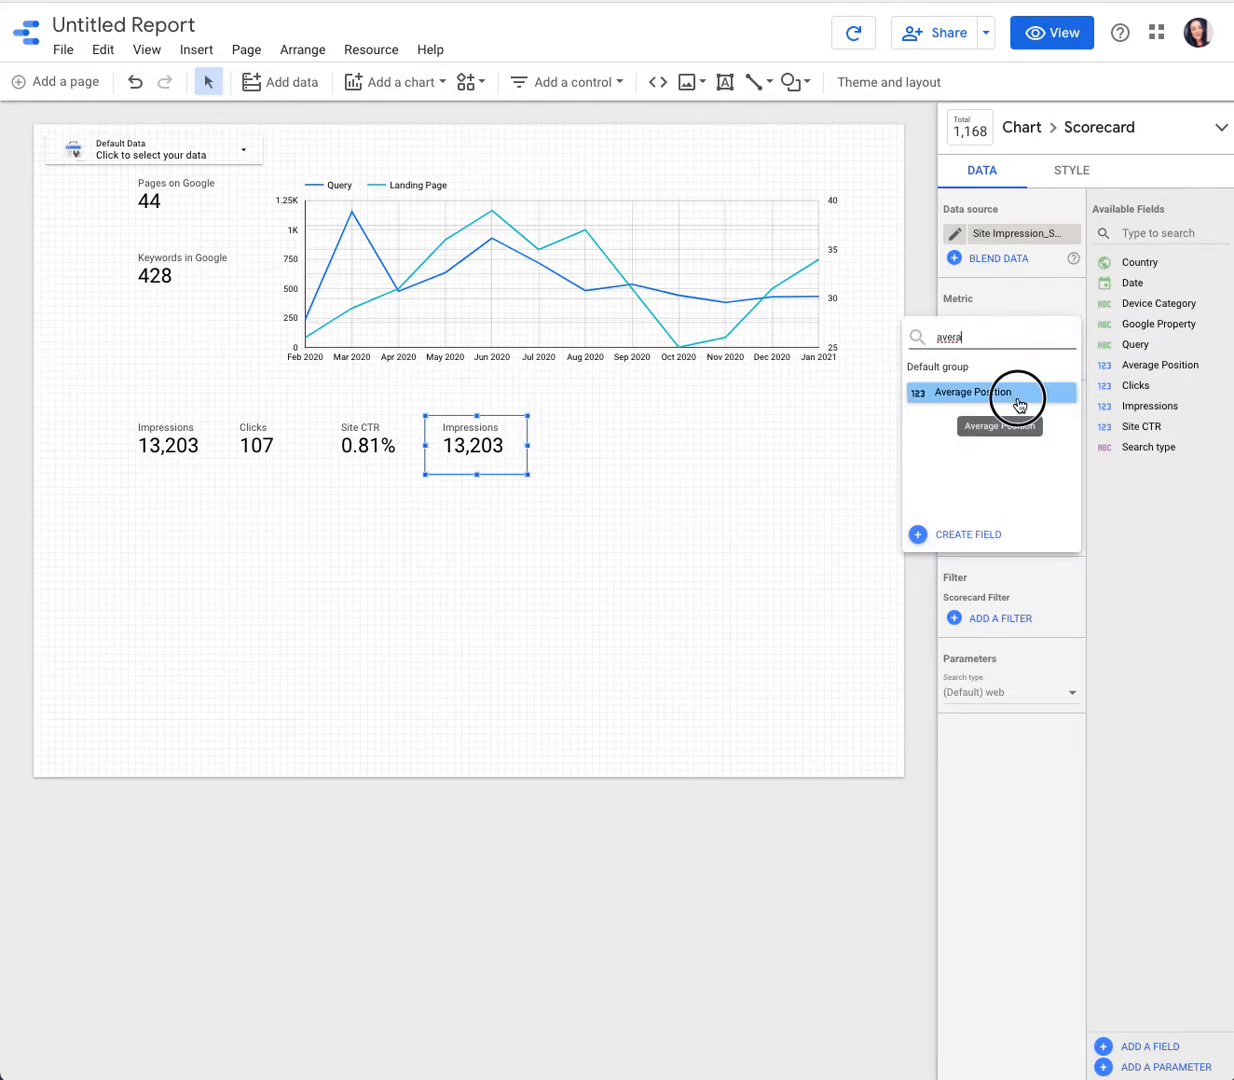
Rename the fourth scorecard's metric to "Avg. Position".
{"action": "left_click", "coordinate": [962, 339]}
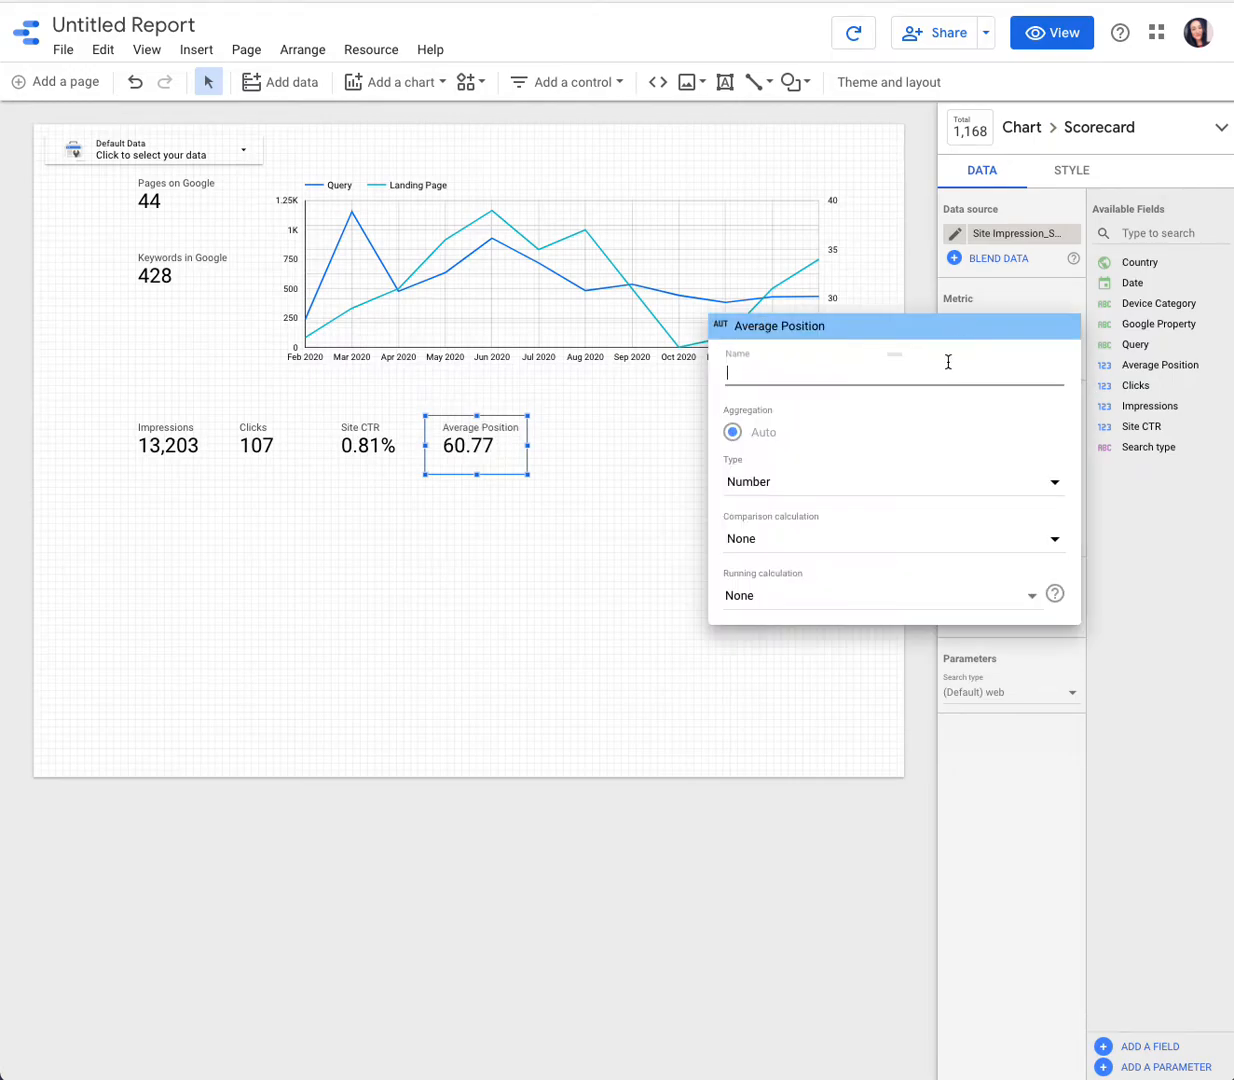
{"action": "type", "text": "Avg. Position"}
{"action": "key", "text": "Return"}
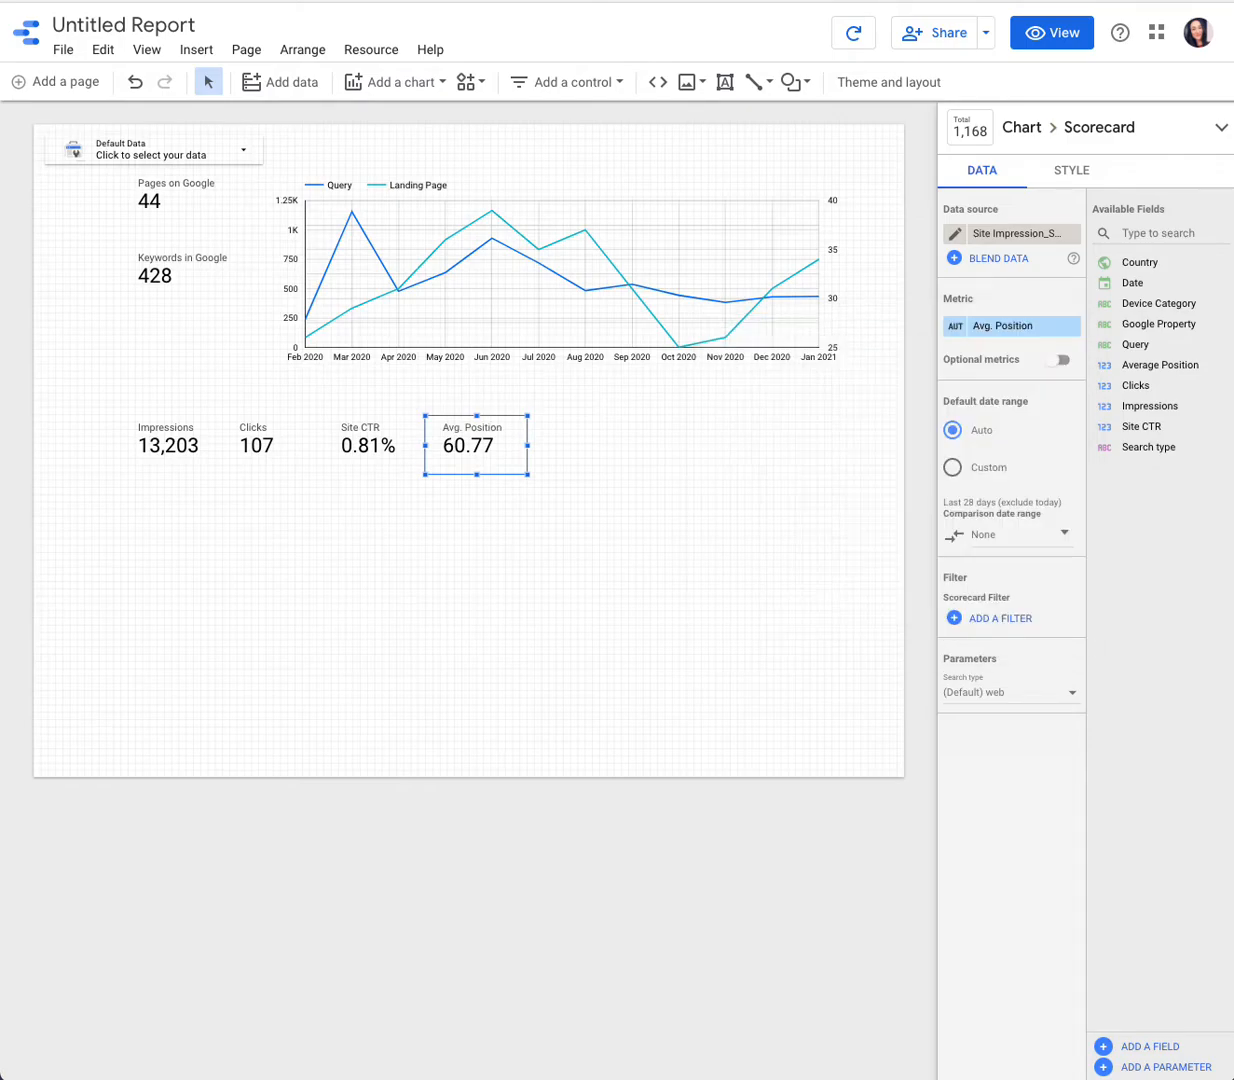
Center the metric names of the Impressions, Clicks, Site CTR and Avg. Position scorecards together.
{"action": "left_click", "coordinate": [200, 455]}
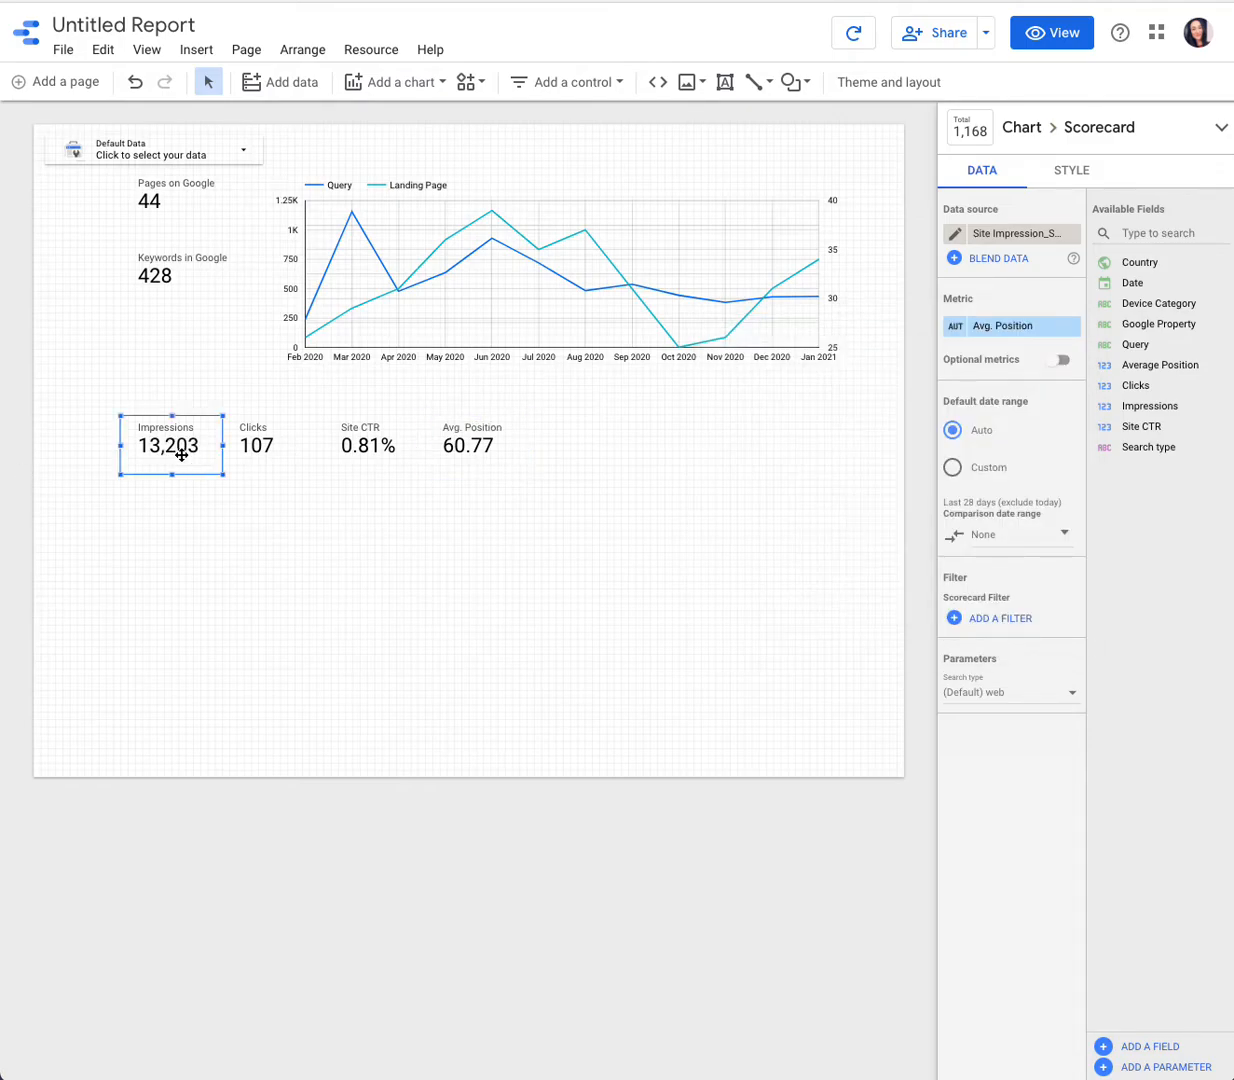
{"action": "left_click", "coordinate": [255, 444]}
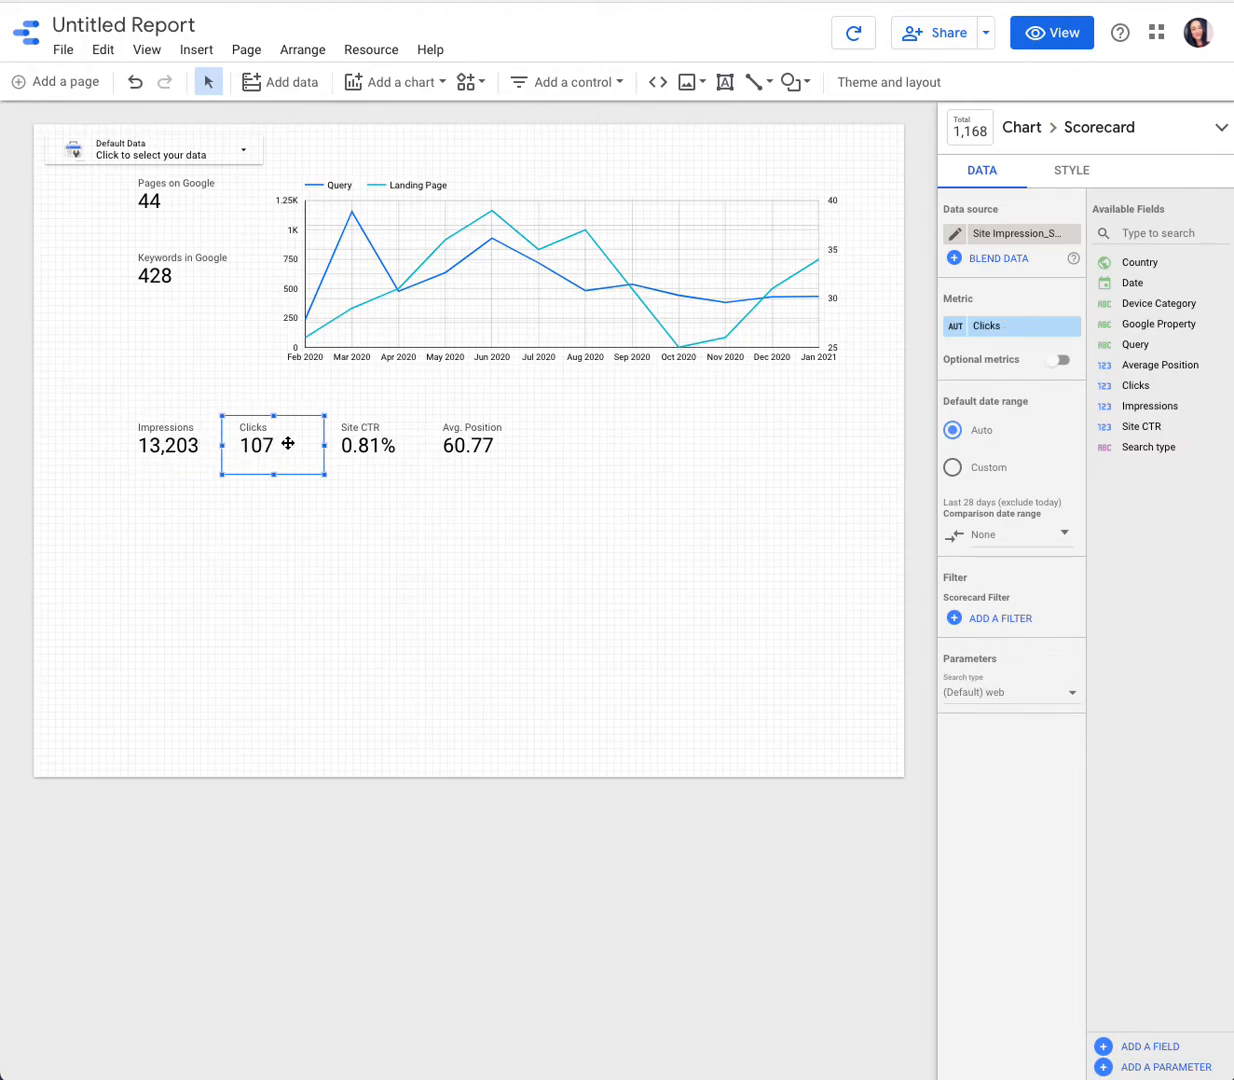
{"action": "left_click", "coordinate": [173, 451]}
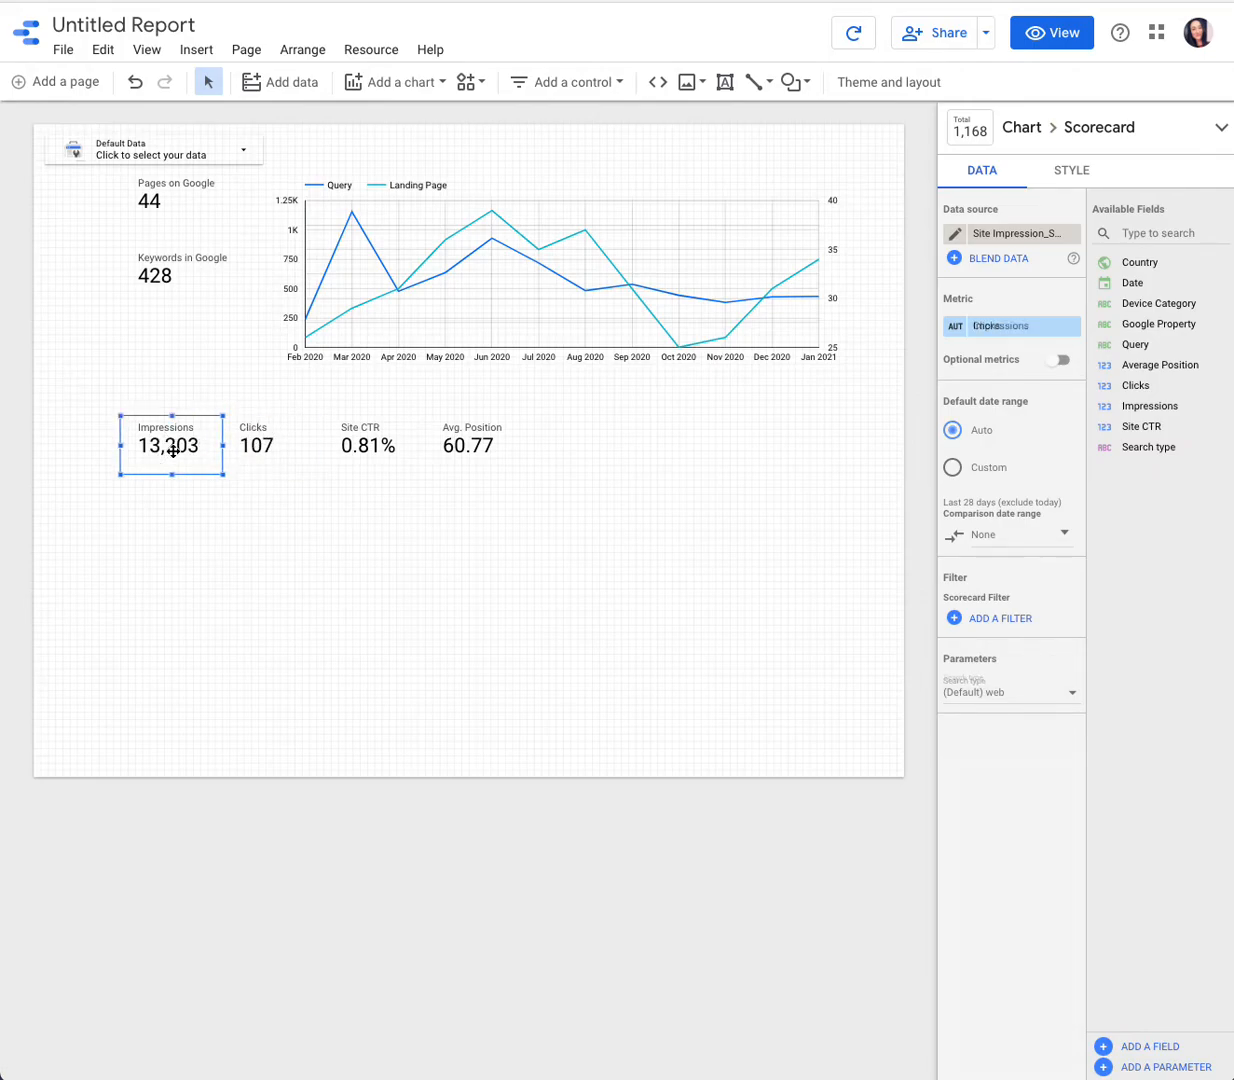
{"action": "left_click", "coordinate": [256, 455], "text": "shift"}
{"action": "left_click", "coordinate": [369, 443], "text": "shift"}
{"action": "left_click", "coordinate": [459, 443], "text": "shift"}
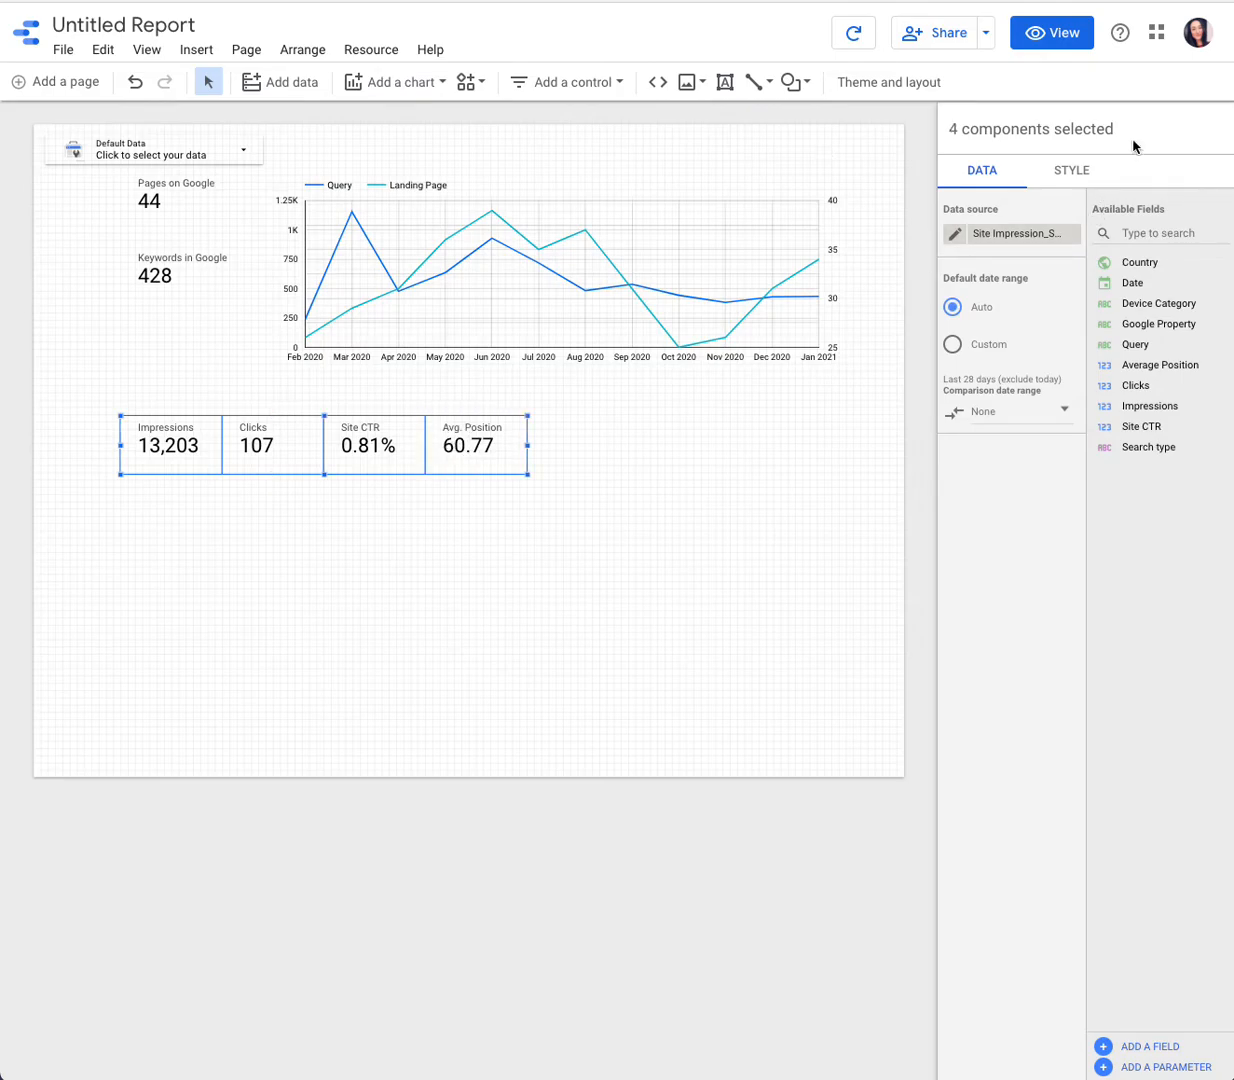
{"action": "left_click", "coordinate": [1072, 171]}
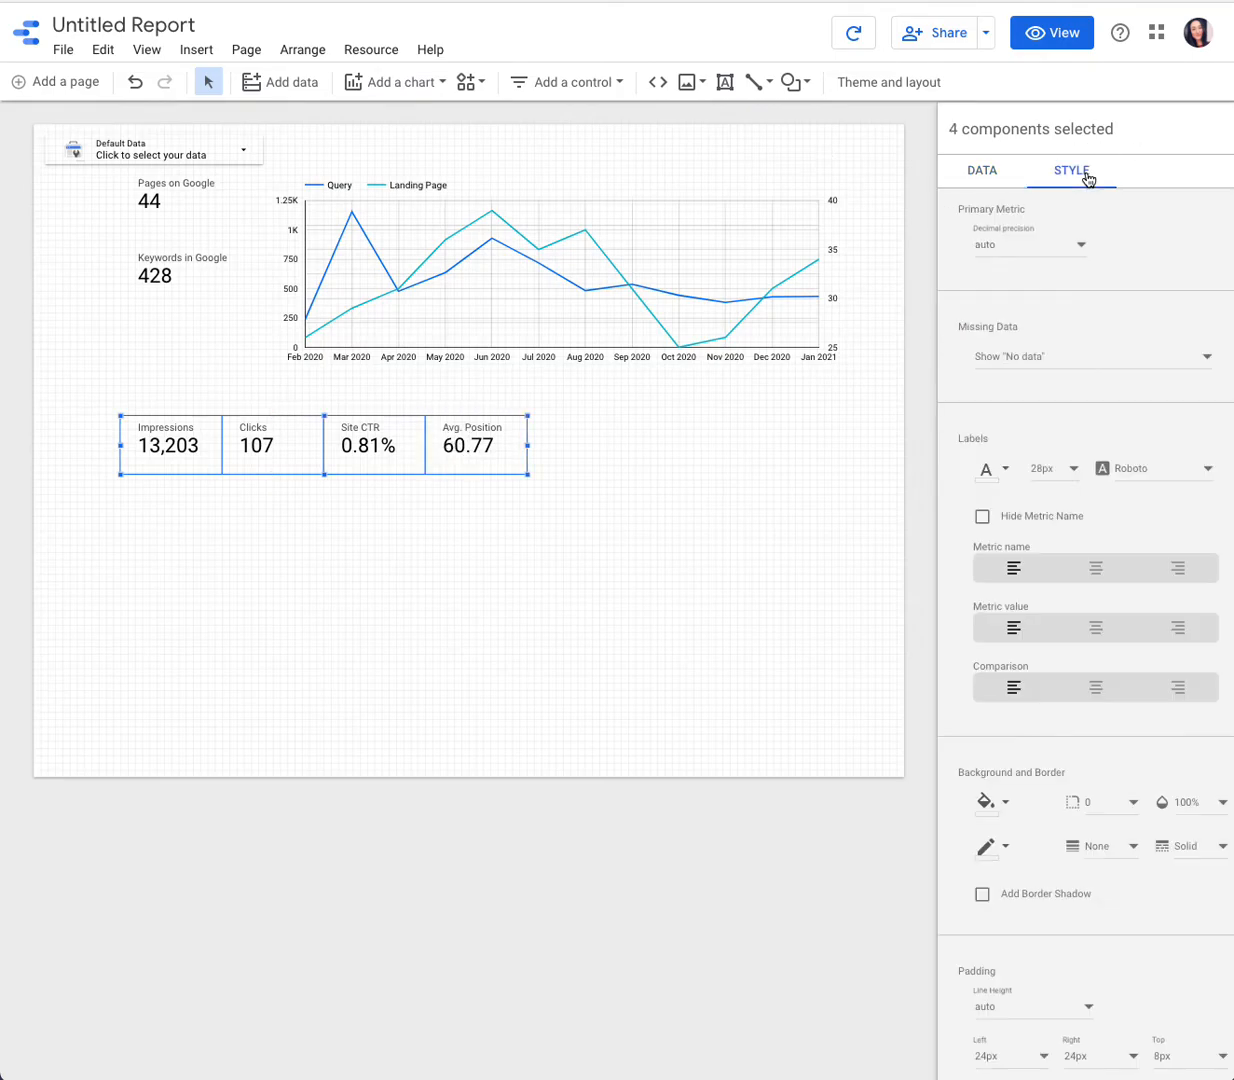
{"action": "left_click", "coordinate": [1095, 568]}
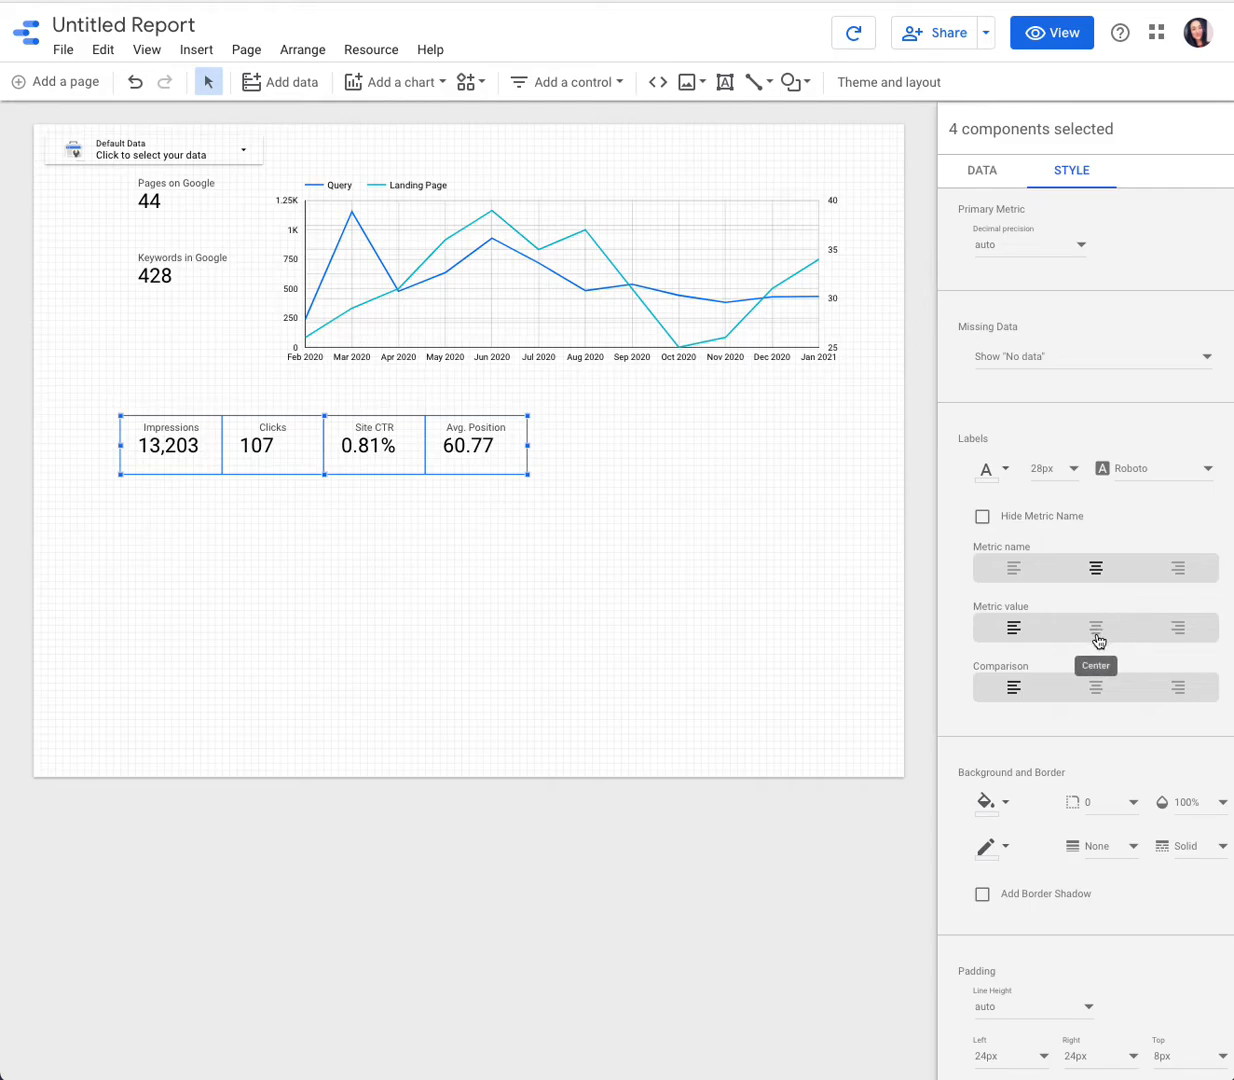
Center the metric values of the four selected scorecards and set their comparison date range to Previous year.
{"action": "left_click", "coordinate": [1096, 628]}
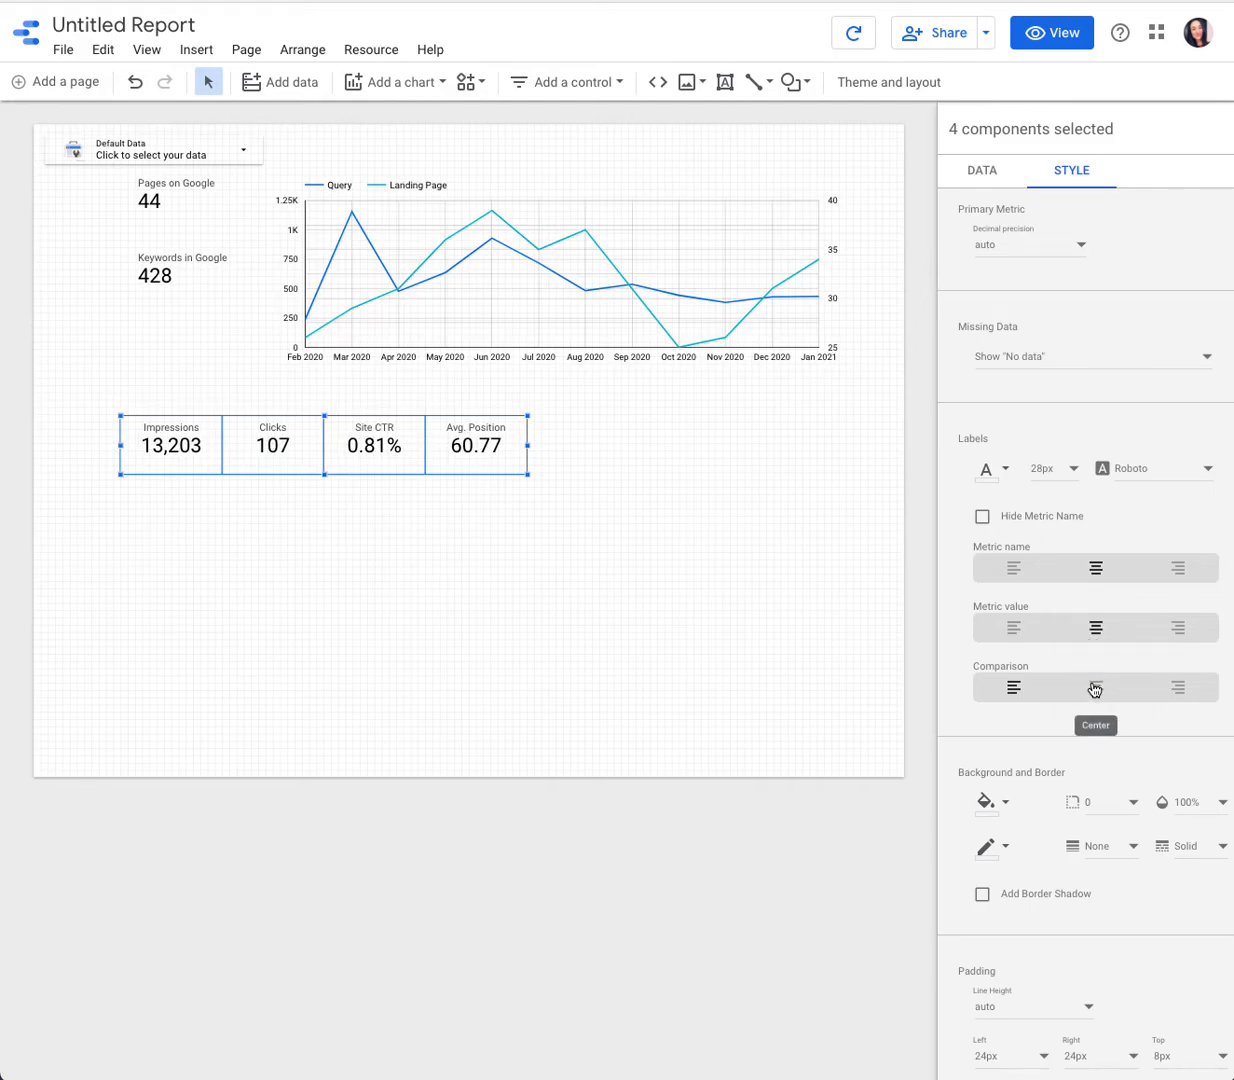
{"action": "left_click", "coordinate": [971, 175]}
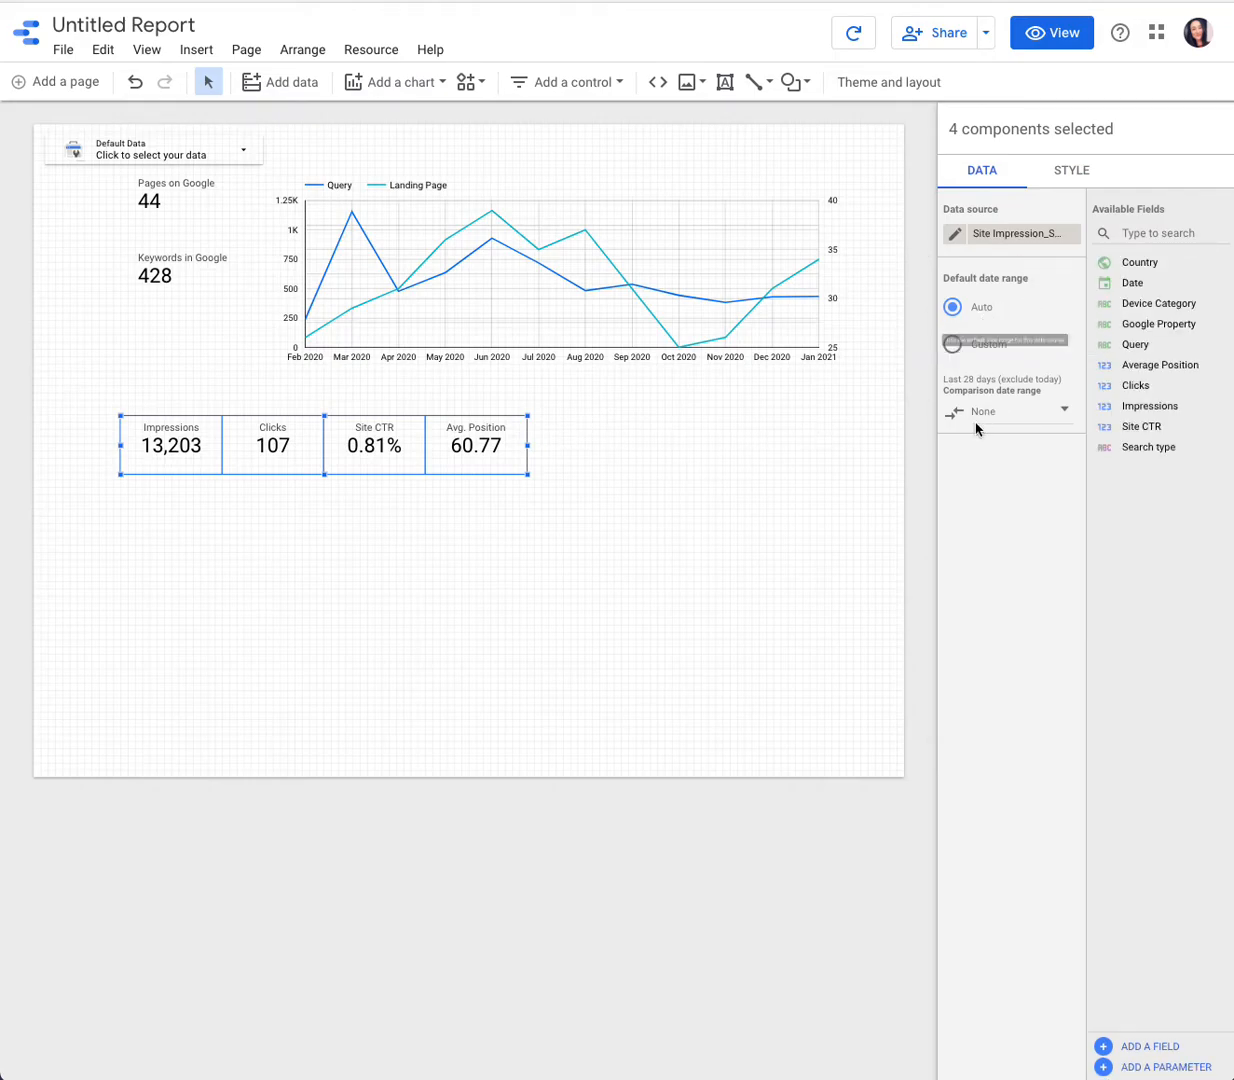
{"action": "left_click", "coordinate": [1050, 412]}
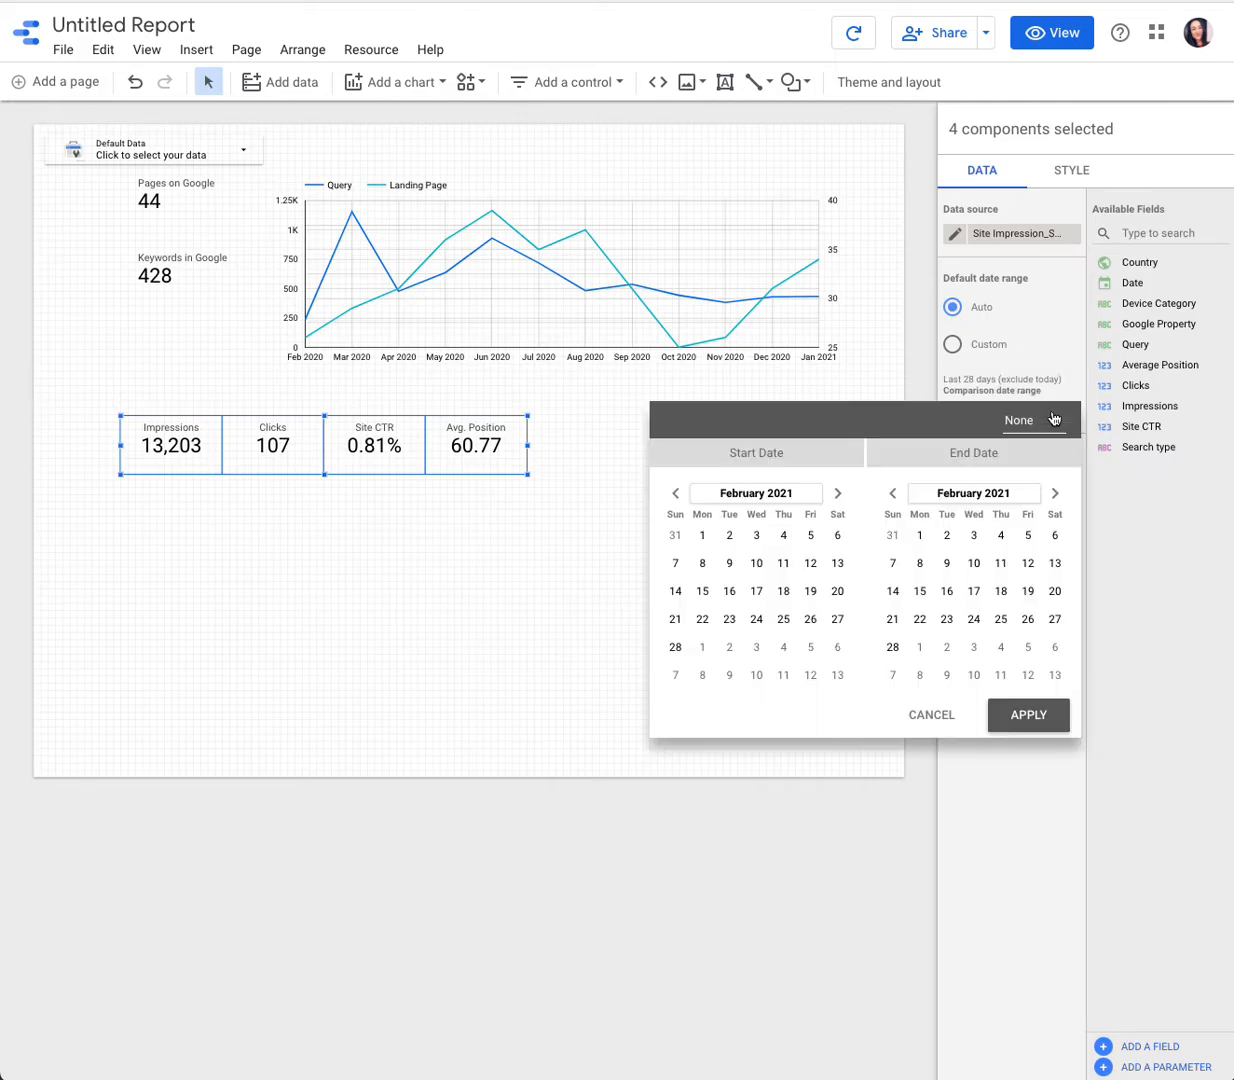
{"action": "left_click", "coordinate": [1056, 422]}
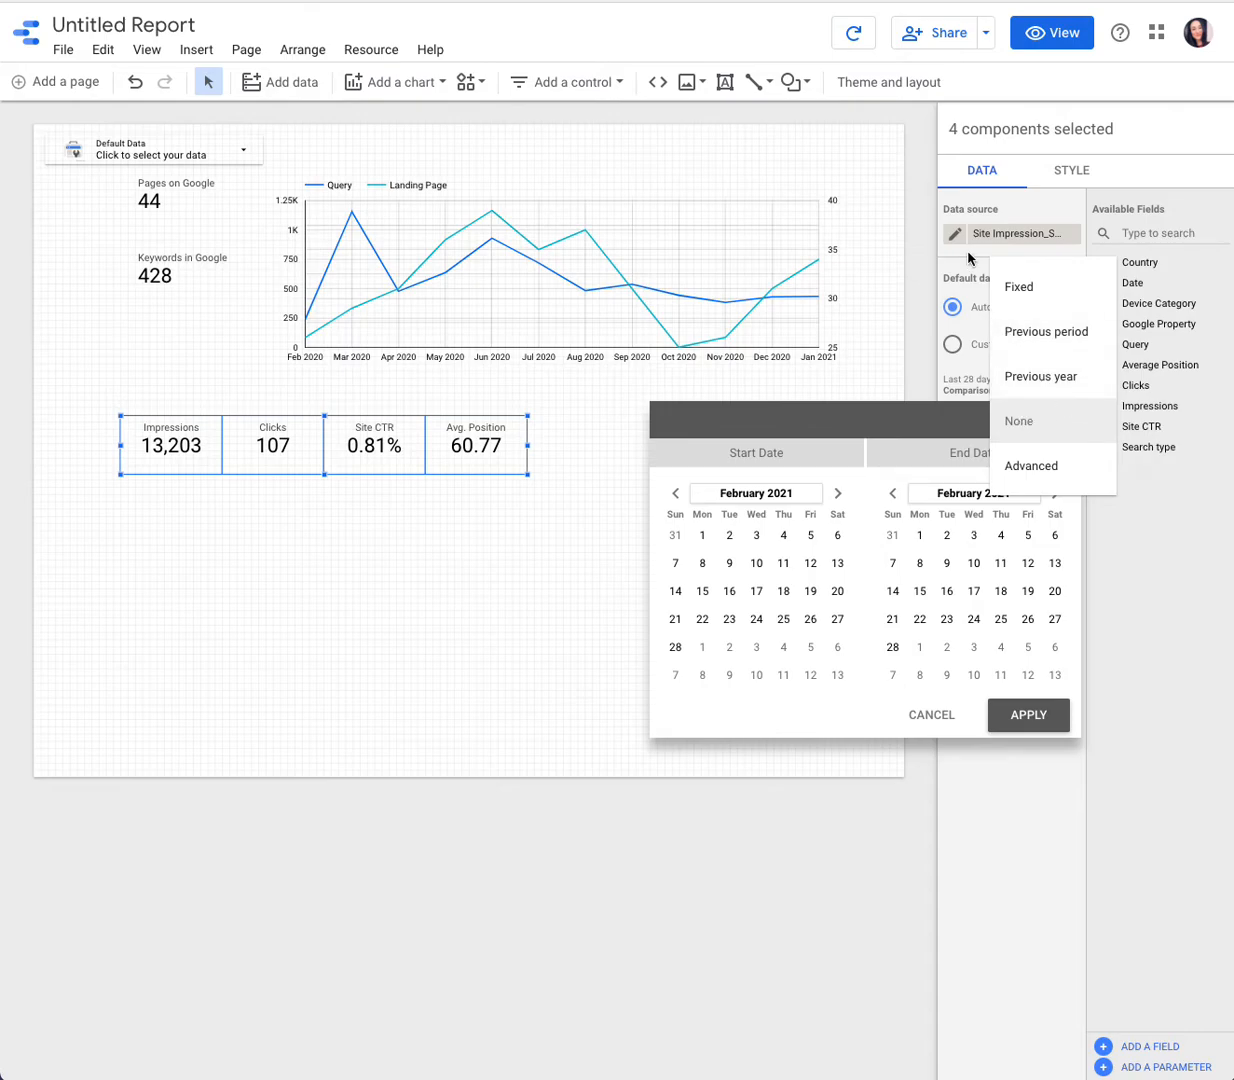
{"action": "left_click", "coordinate": [1020, 390]}
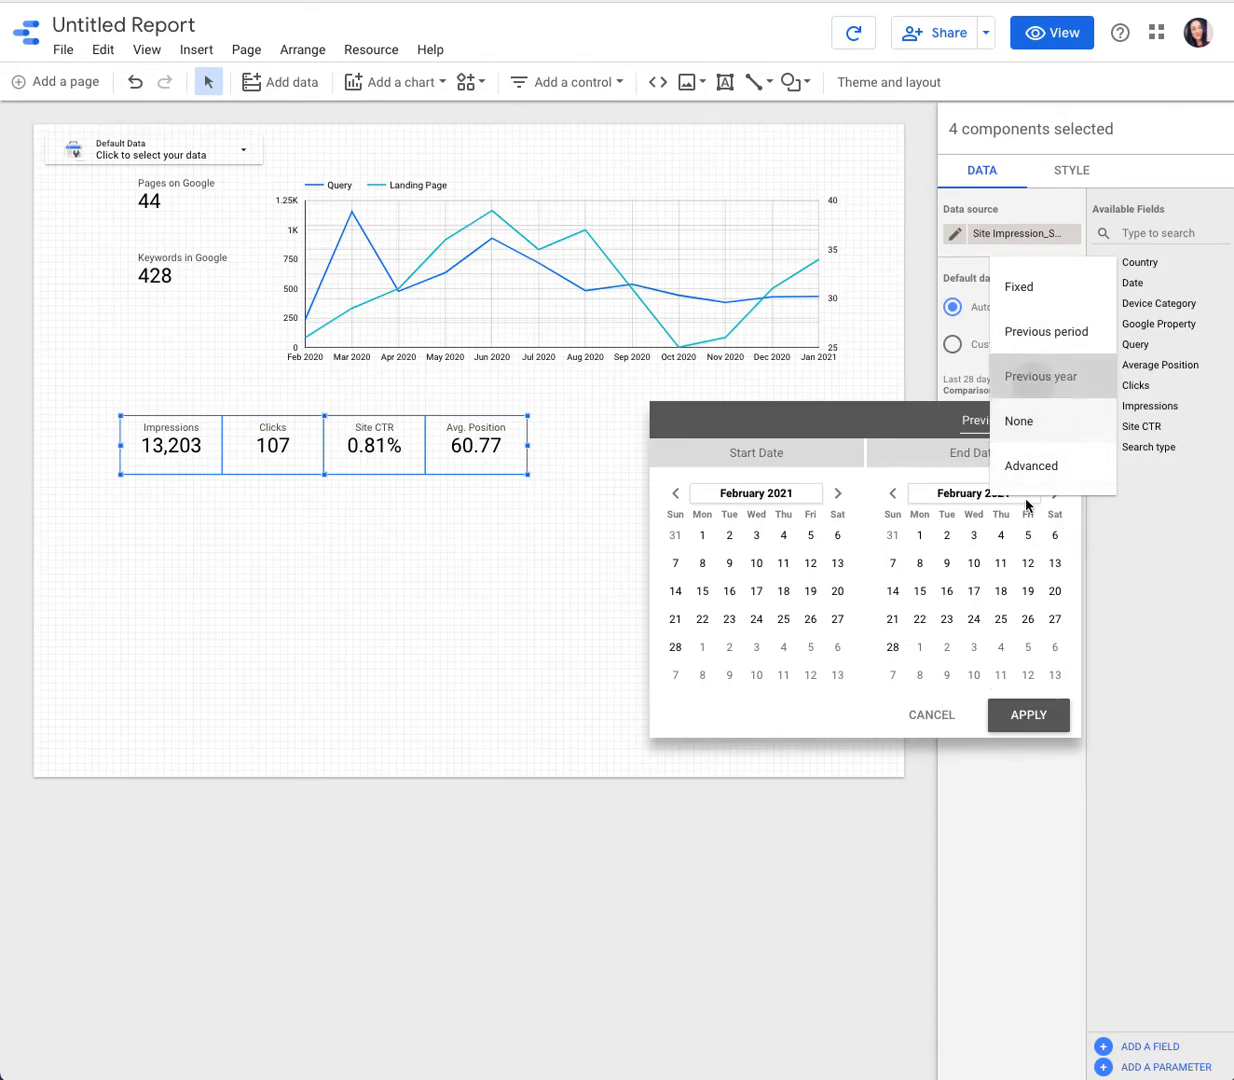
{"action": "left_click", "coordinate": [1031, 714]}
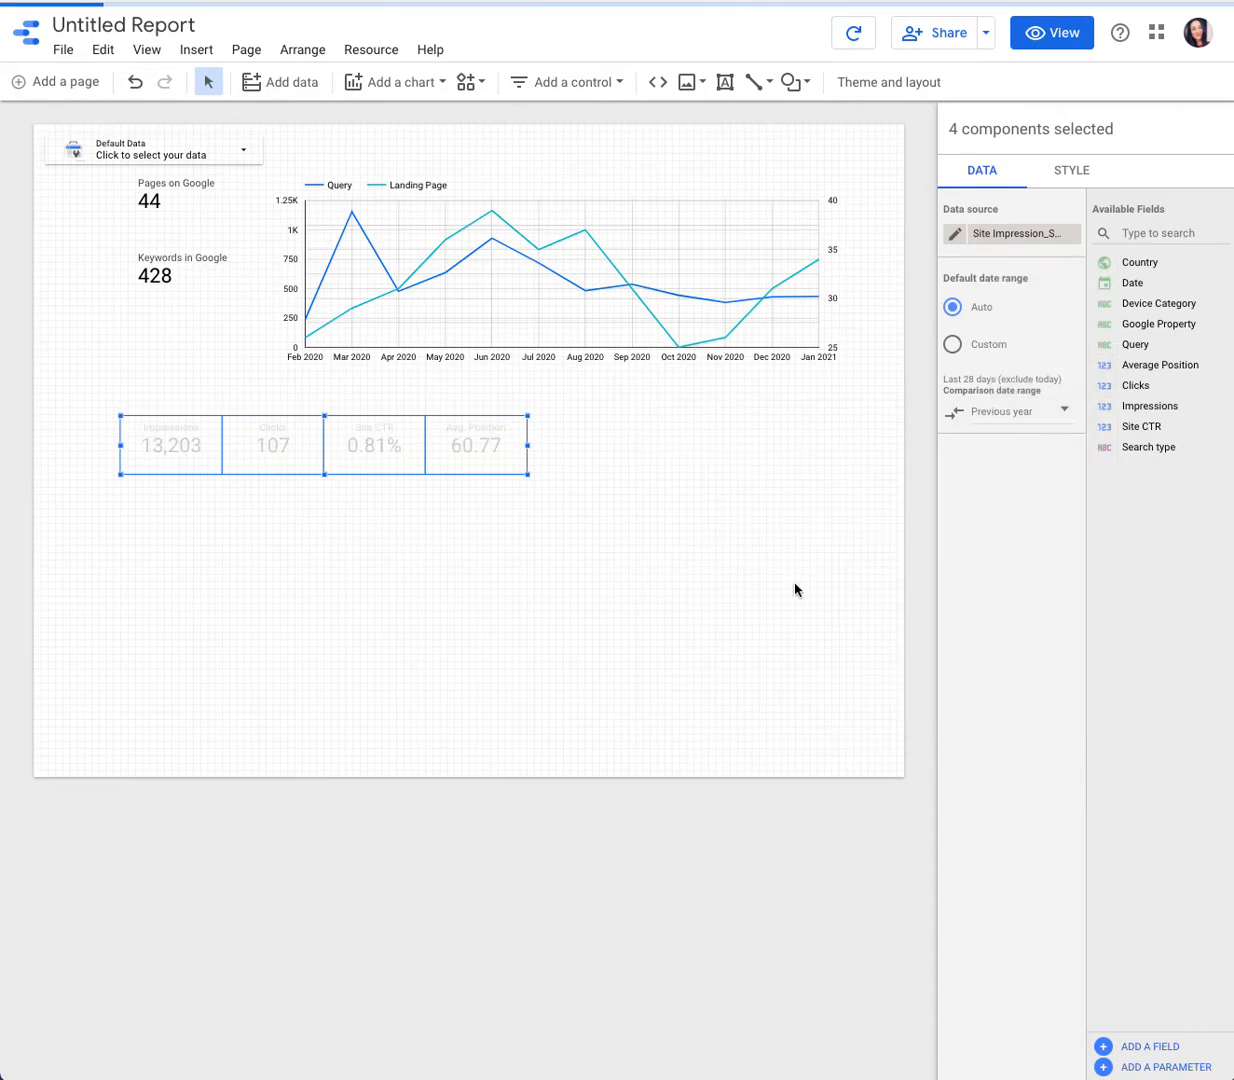
Center the comparison values of the four scorecards and shift the whole row right so it sits beneath the line chart.
{"action": "left_click", "coordinate": [1040, 174]}
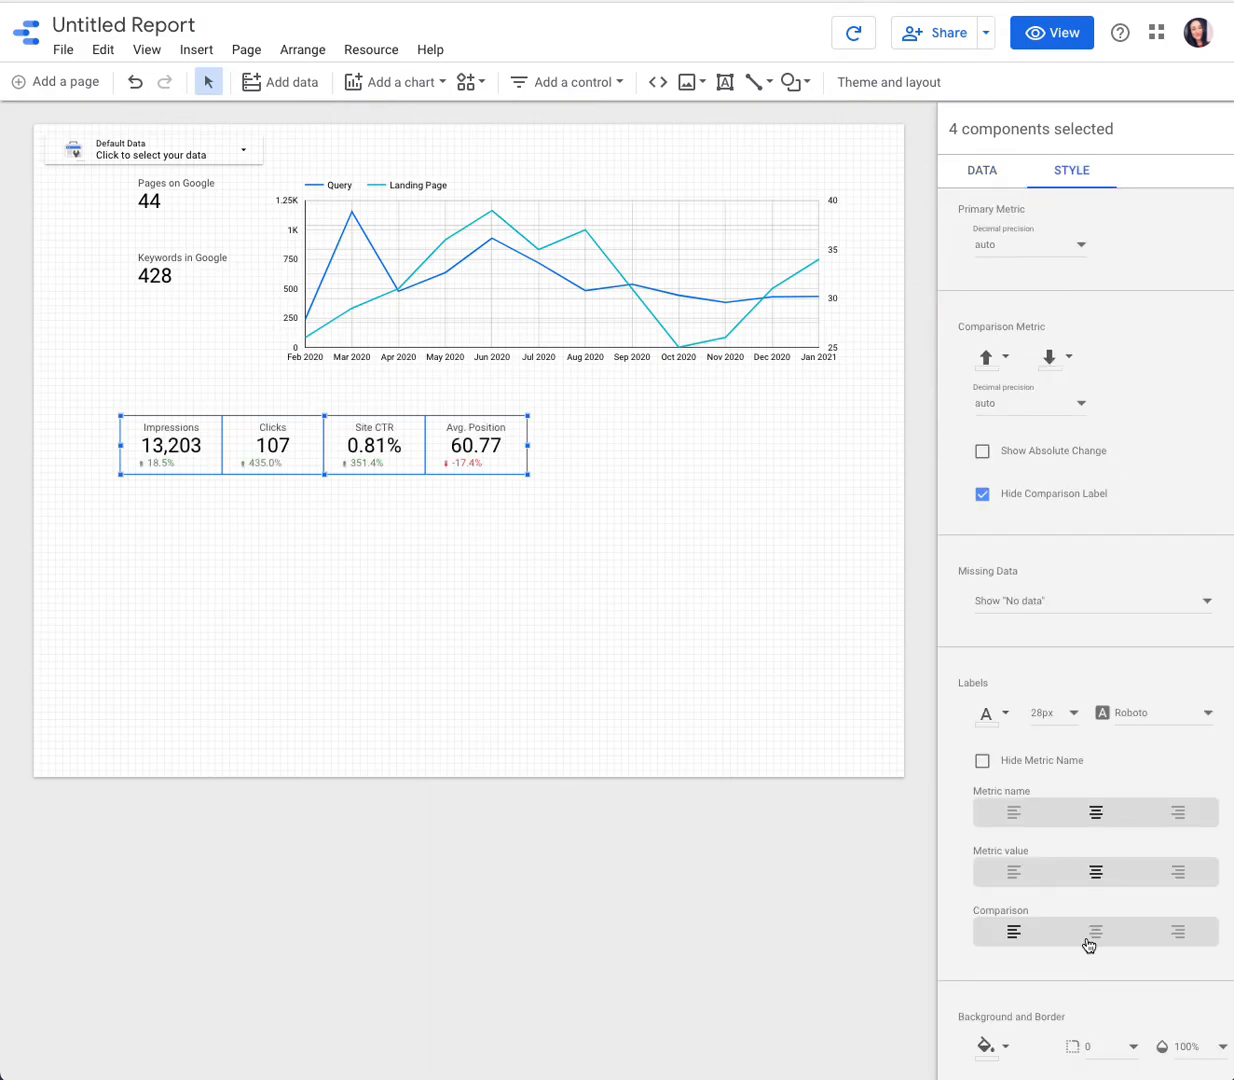
{"action": "left_click", "coordinate": [1095, 932]}
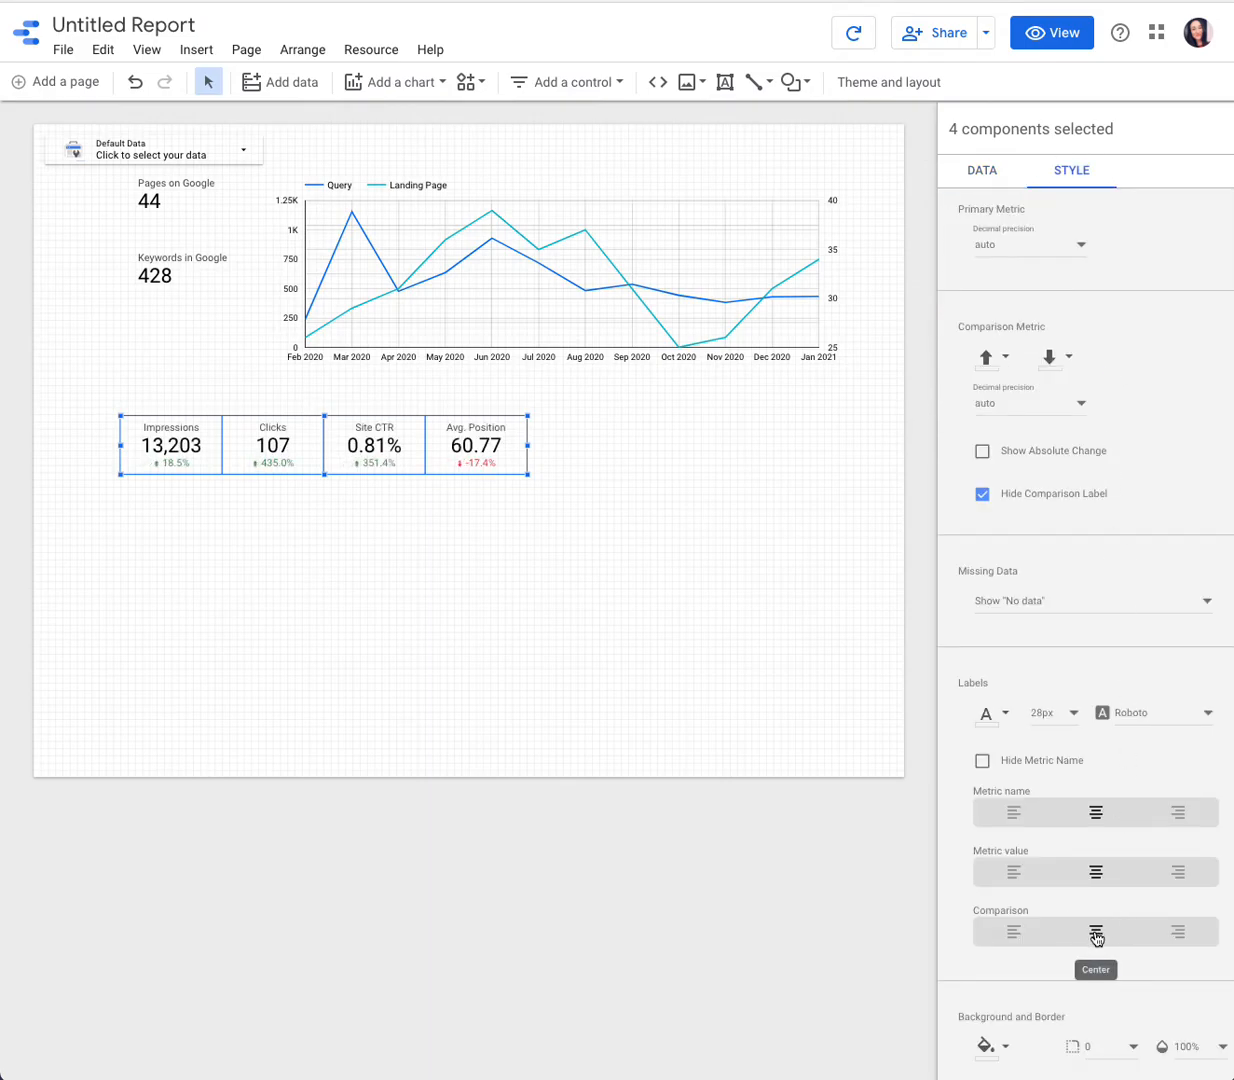
{"action": "left_click", "coordinate": [984, 178]}
{"action": "key", "text": "Right"}
{"action": "key", "text": "Right"}
{"action": "key", "text": "Right"}
{"action": "key", "text": "Right"}
{"action": "key", "text": "Right"}
{"action": "key", "text": "Right"}
{"action": "key", "text": "Right"}
{"action": "key", "text": "Right"}
{"action": "key", "text": "Right"}
{"action": "key", "text": "Right"}
{"action": "key", "text": "Right"}
{"action": "key", "text": "Right"}
{"action": "key", "text": "Right"}
{"action": "key", "text": "Right"}
{"action": "key", "text": "Right"}
{"action": "key", "text": "Right"}
{"action": "key", "text": "Right"}
{"action": "key", "text": "Right"}
{"action": "key", "text": "Right"}
{"action": "key", "text": "Right"}
{"action": "key", "text": "Right"}
{"action": "key", "text": "Right"}
{"action": "key", "text": "Right"}
{"action": "key", "text": "Right"}
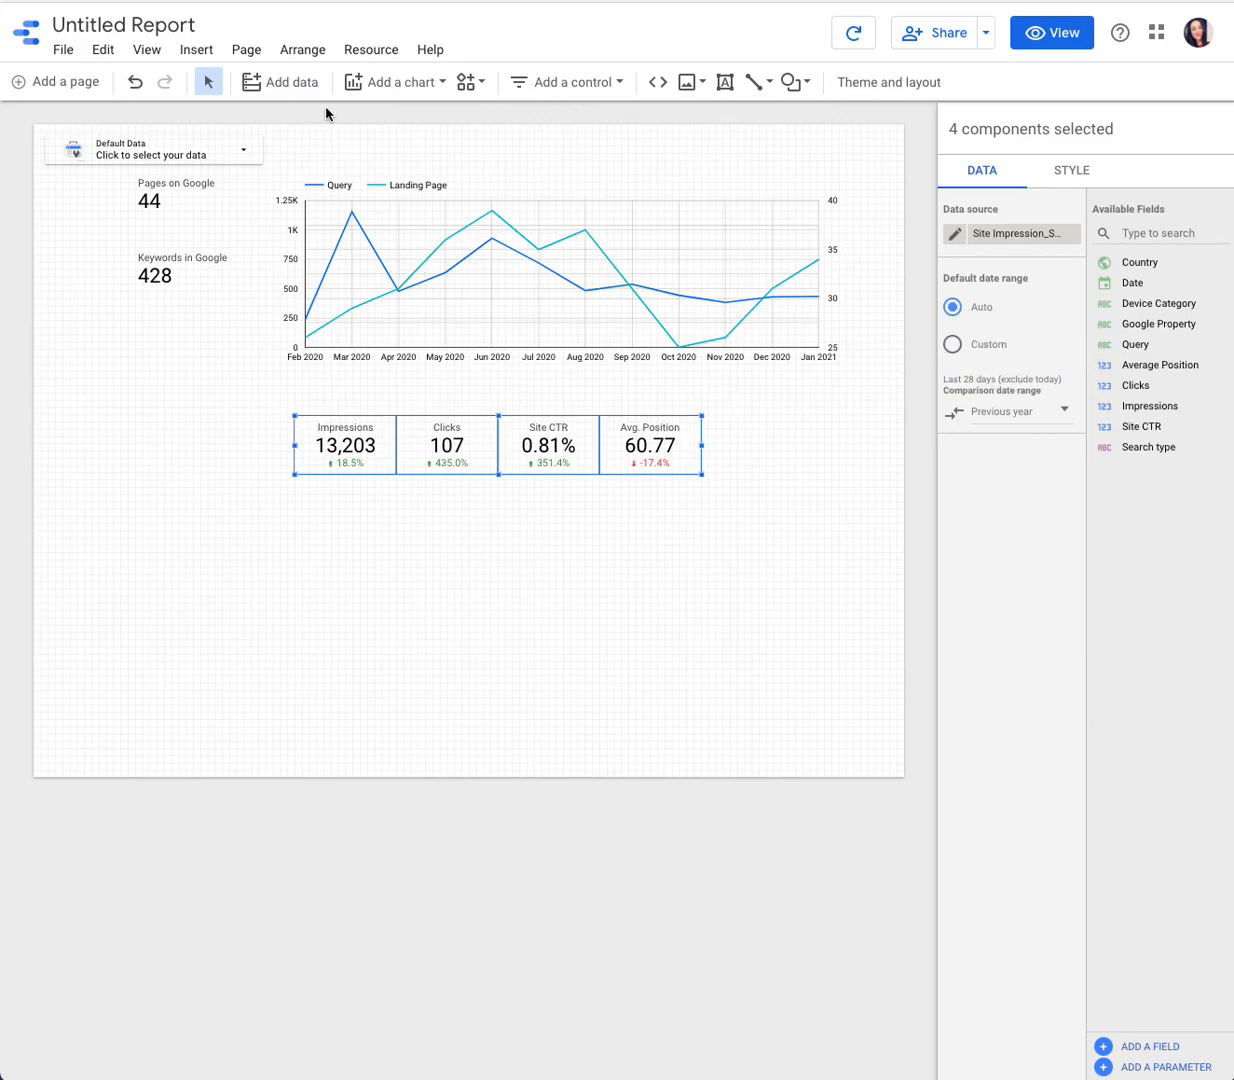
Add a date range control above the line chart, directly right of the Default Data control.
{"action": "left_click", "coordinate": [562, 92]}
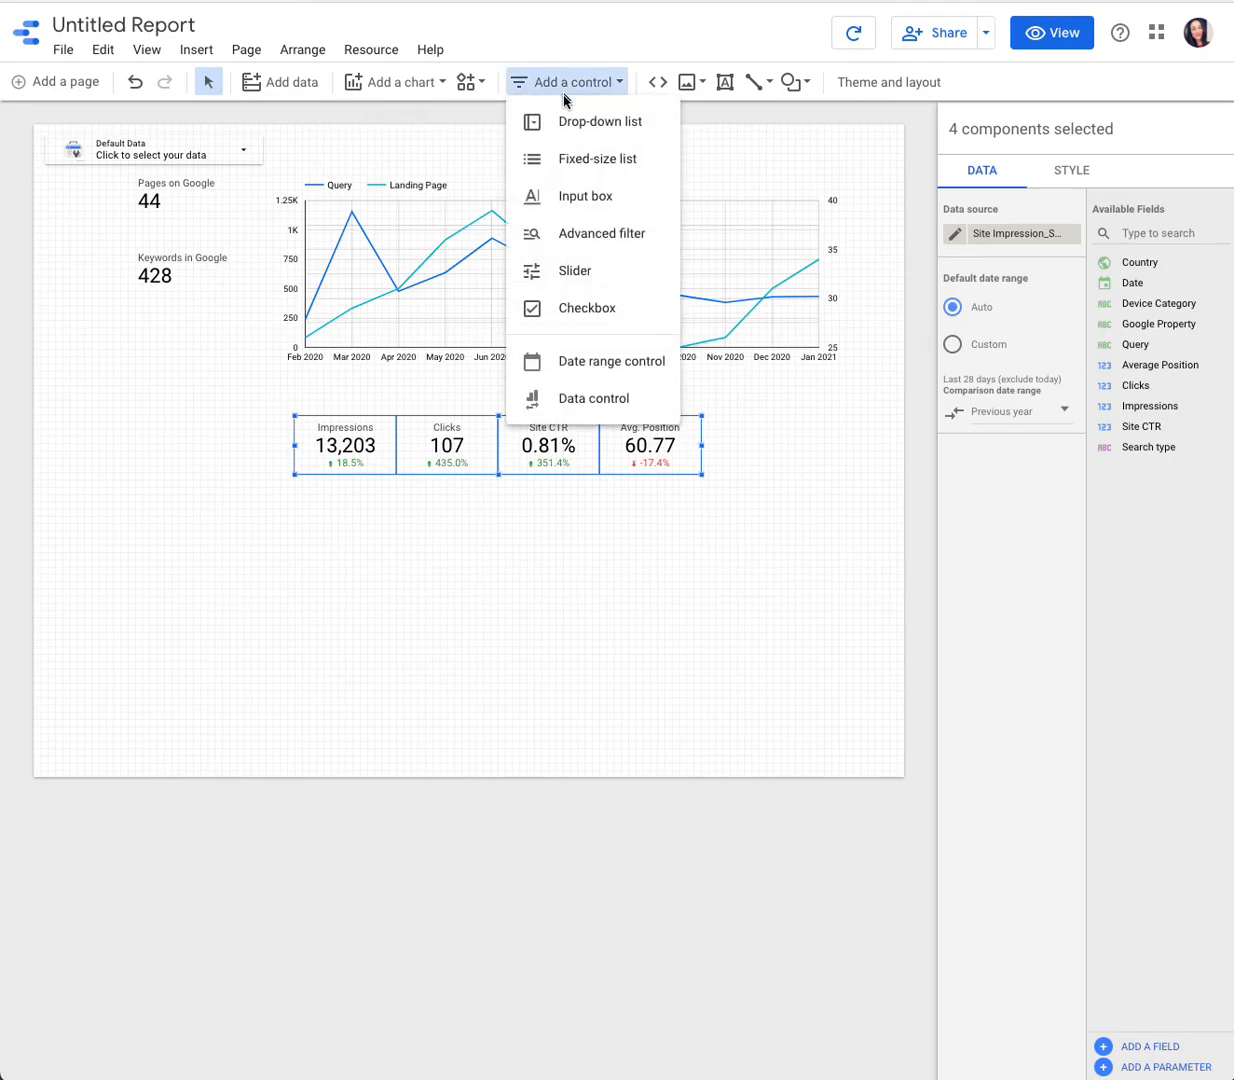
{"action": "left_click", "coordinate": [612, 363]}
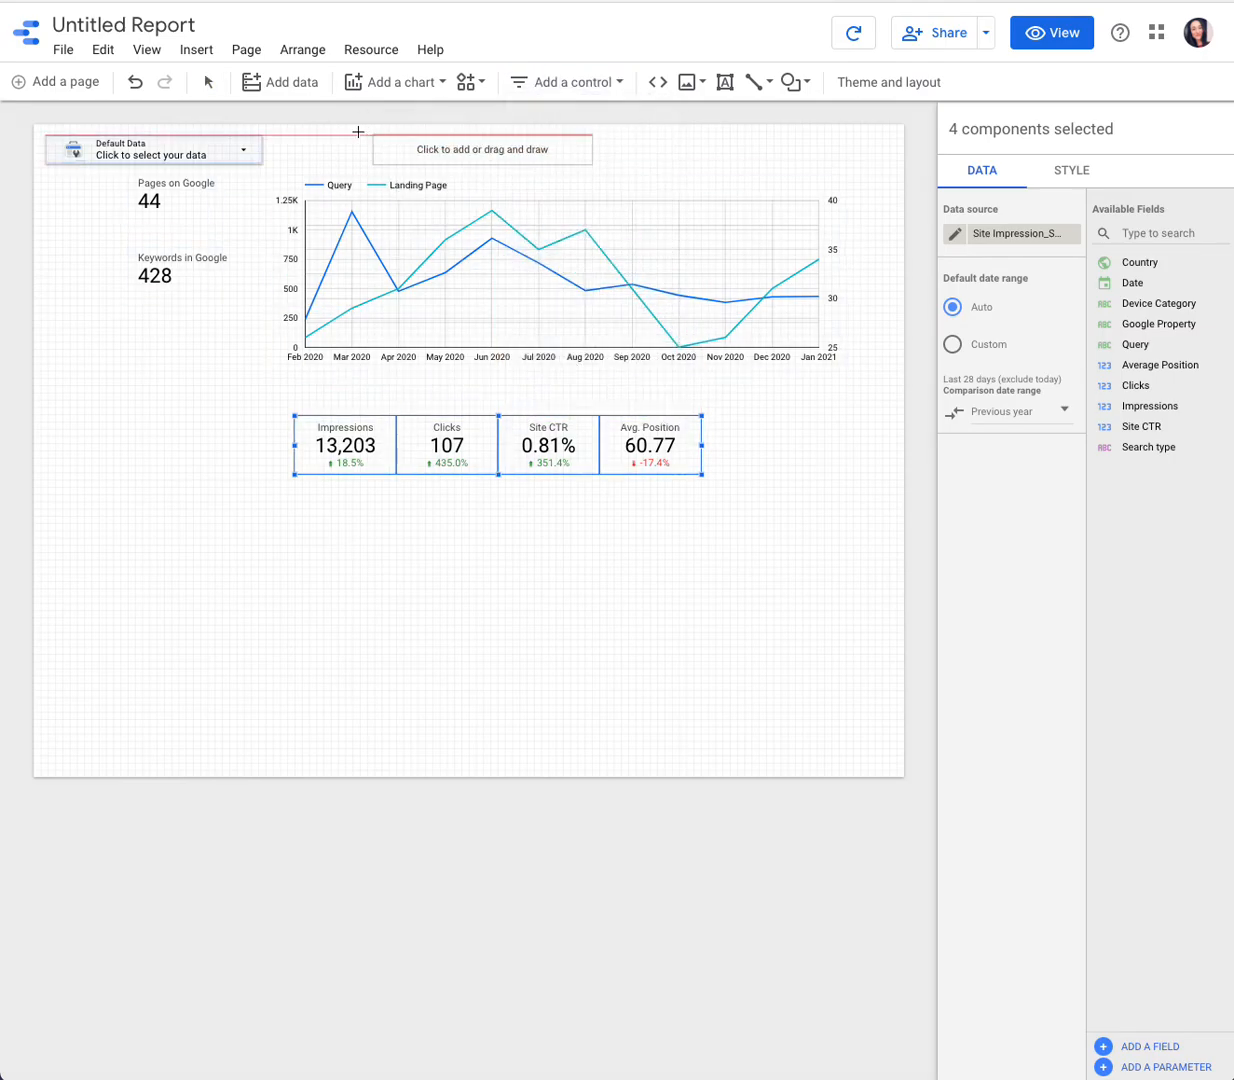
{"action": "left_click", "coordinate": [279, 137]}
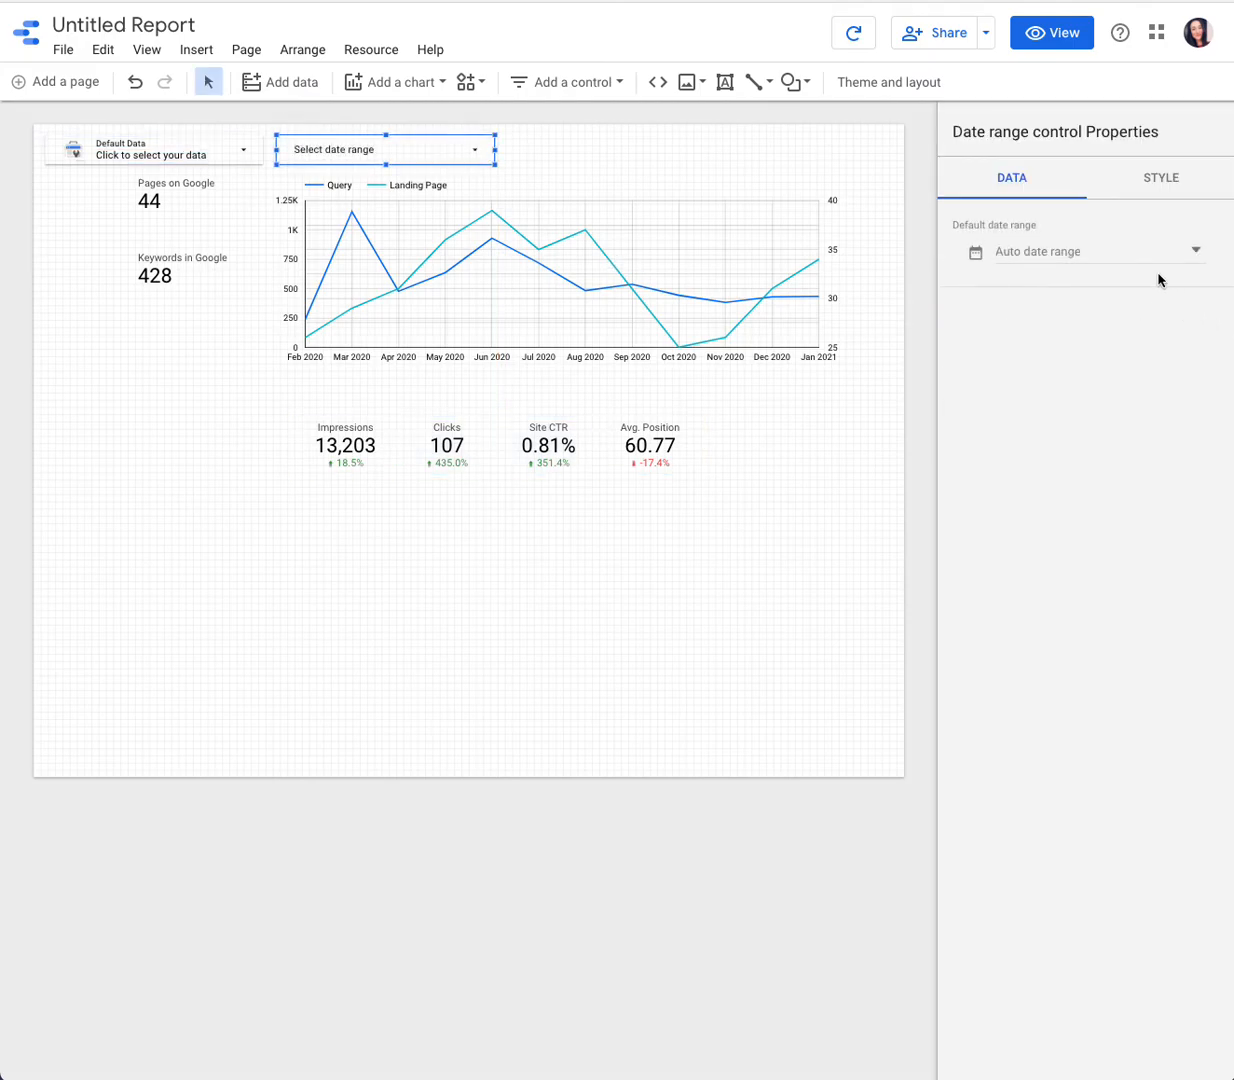
{"action": "left_click", "coordinate": [722, 538]}
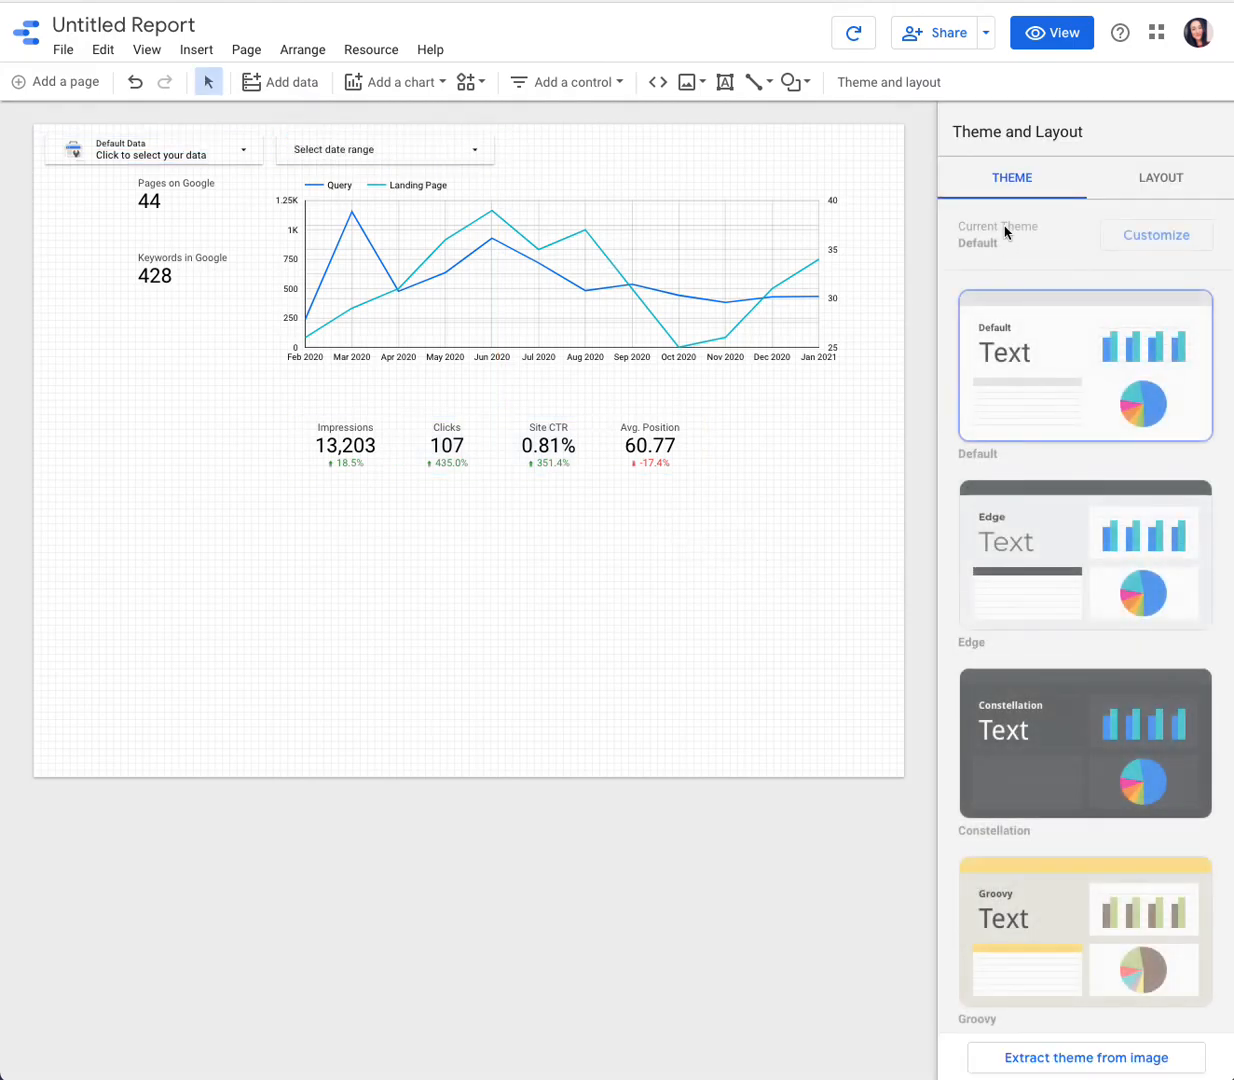
Switch the report to view mode and apply Last quarter in the date range control.
{"action": "left_click", "coordinate": [1040, 36]}
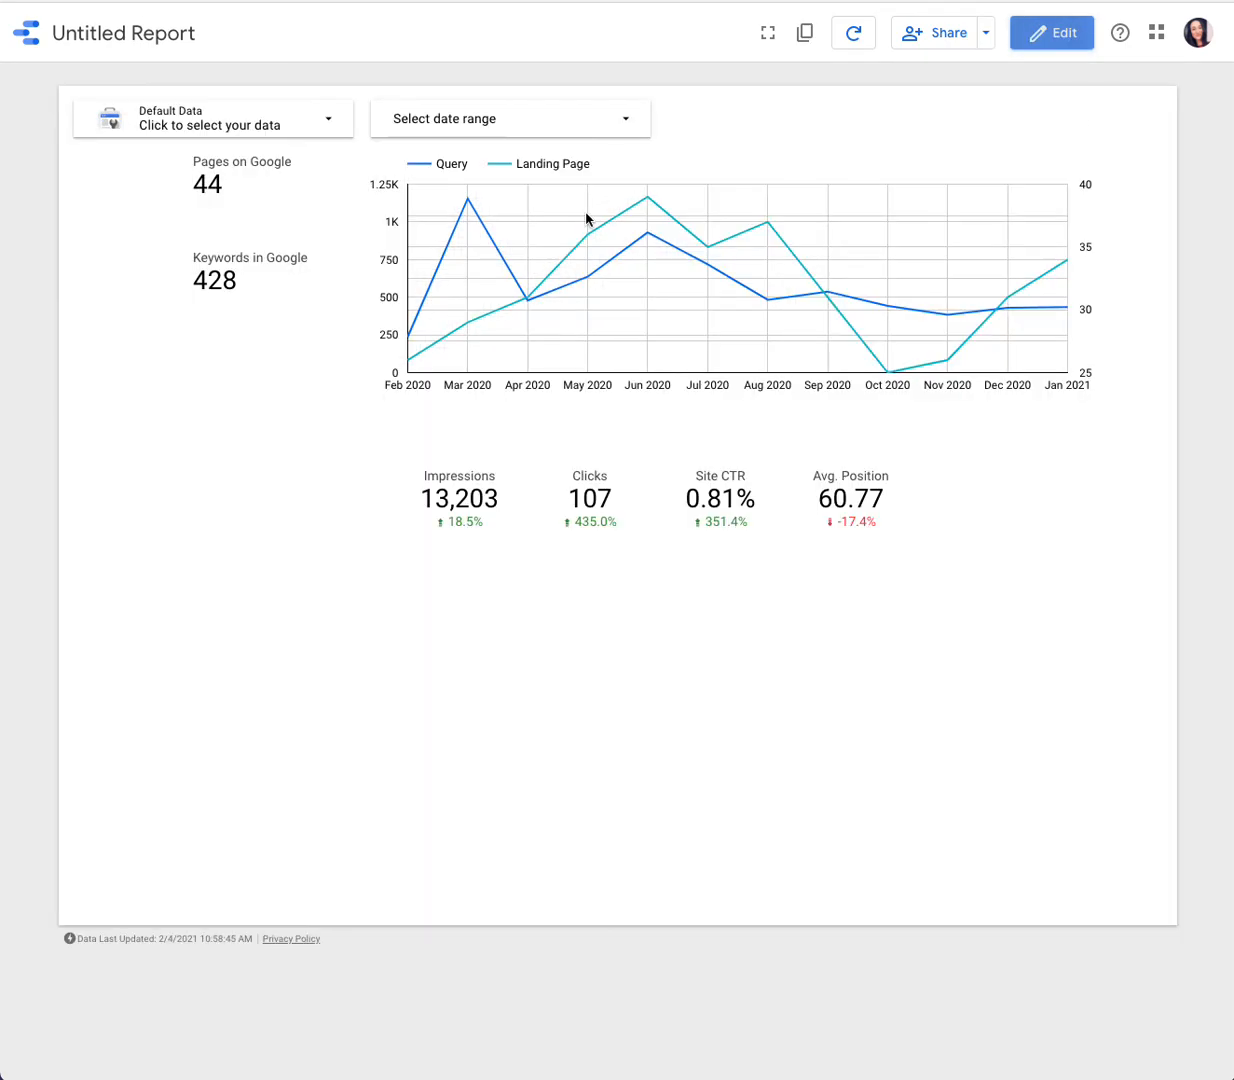
{"action": "left_click", "coordinate": [612, 122]}
{"action": "left_click", "coordinate": [618, 128]}
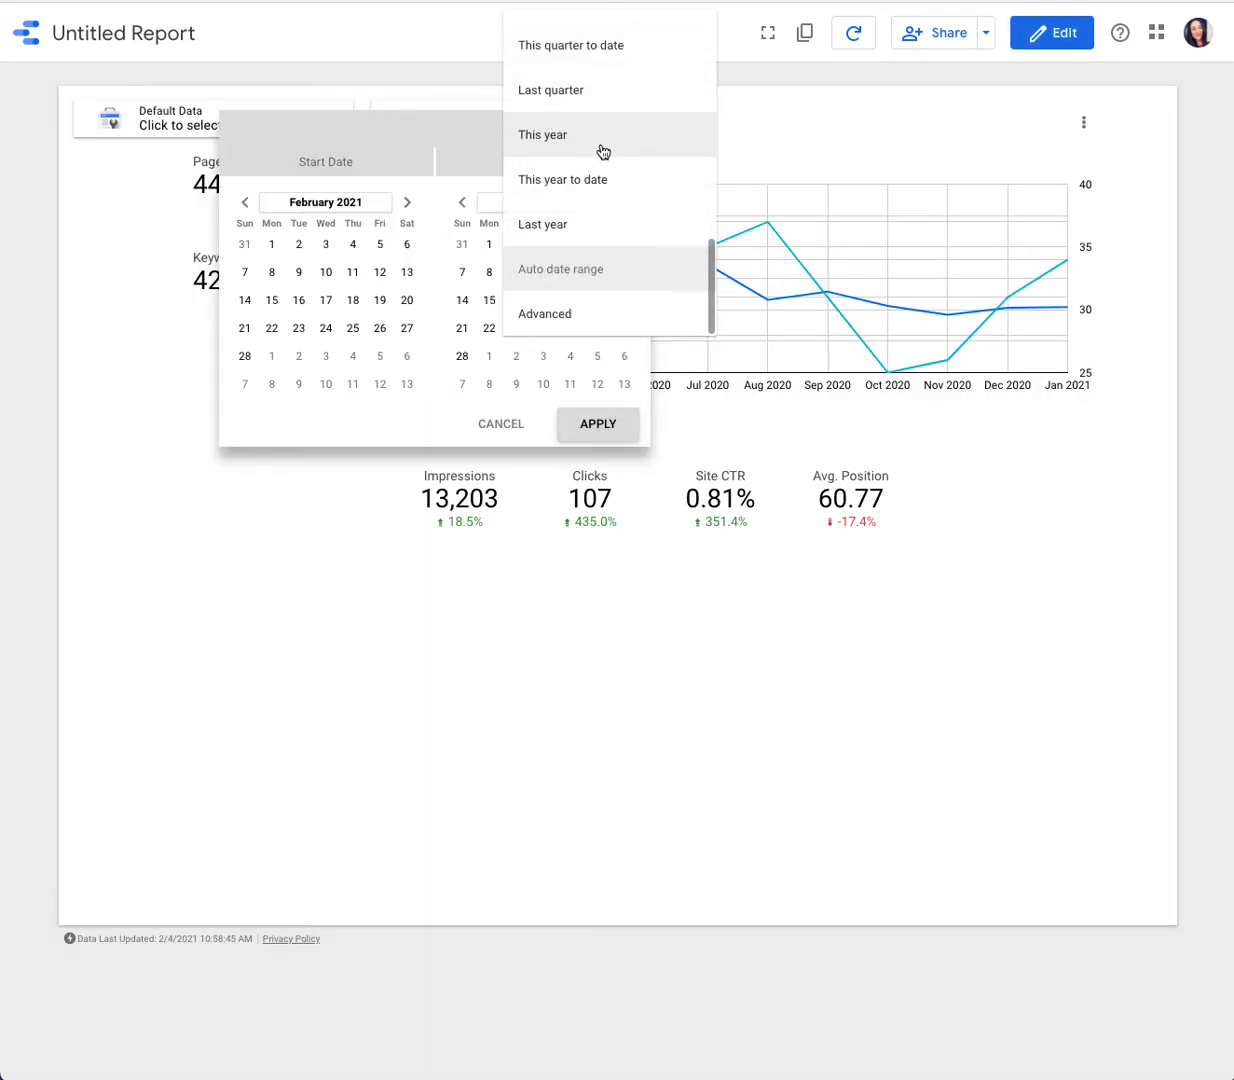
{"action": "left_click", "coordinate": [593, 97]}
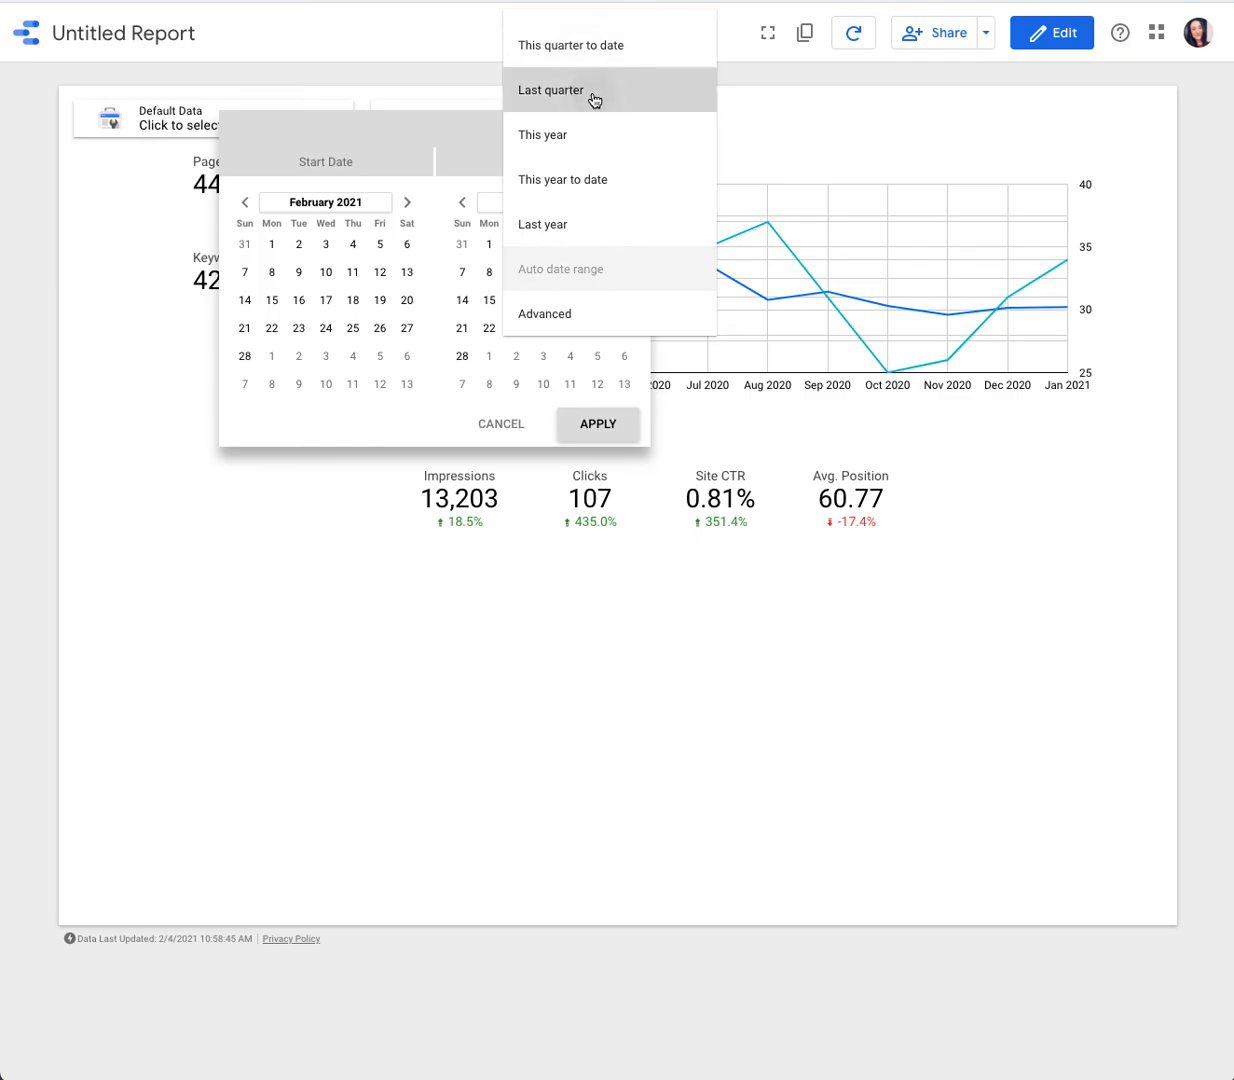
{"action": "left_click", "coordinate": [578, 422]}
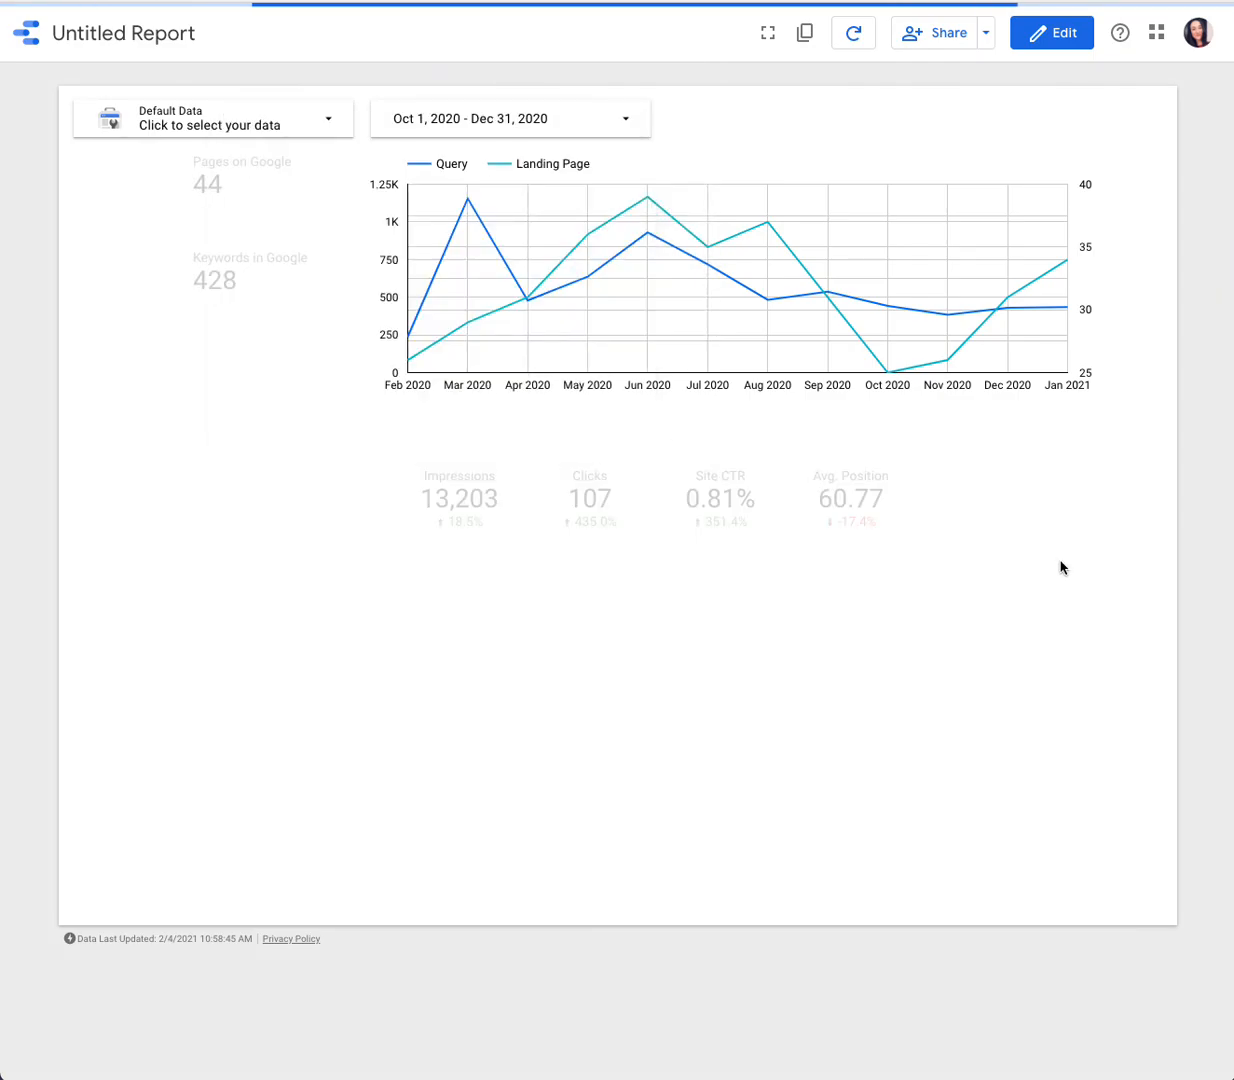